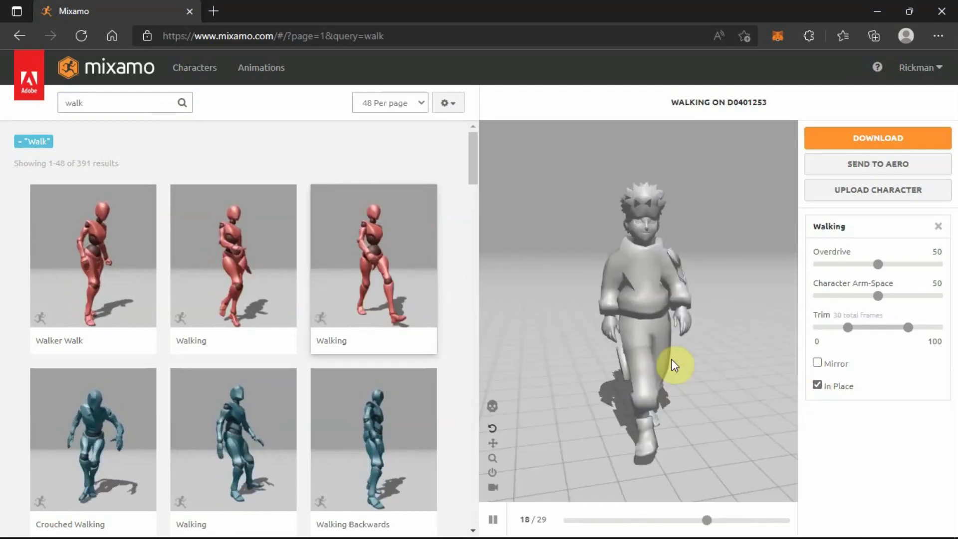
- Search the animations for "attack" and try Standing Melee Attack Horizontal, finally applying Zombie Attack to the character
click(122, 101)
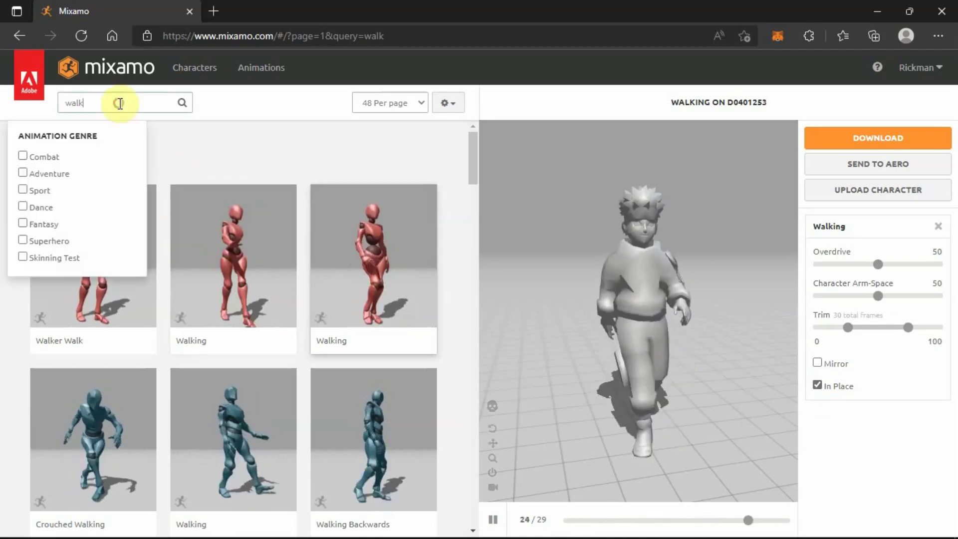
double_click(72, 102)
text(attack)
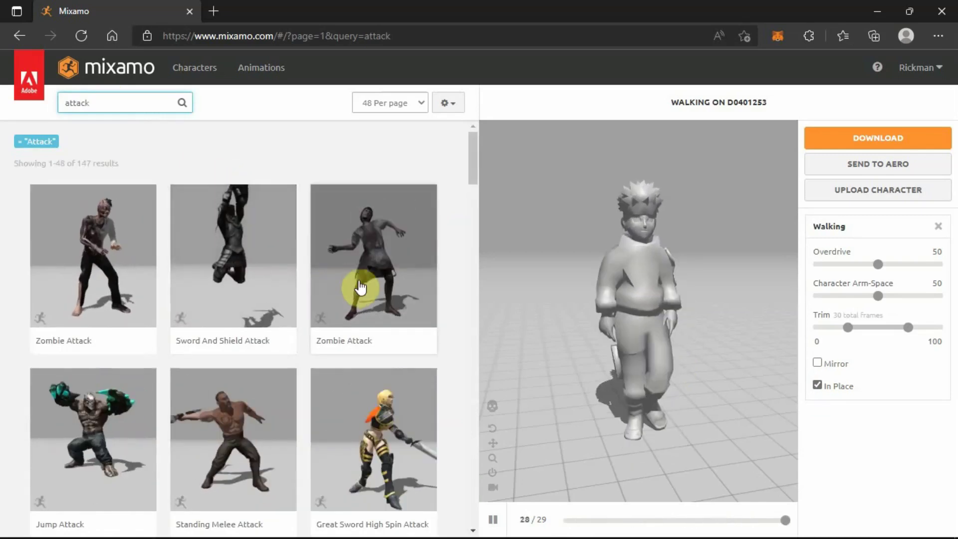
click(238, 434)
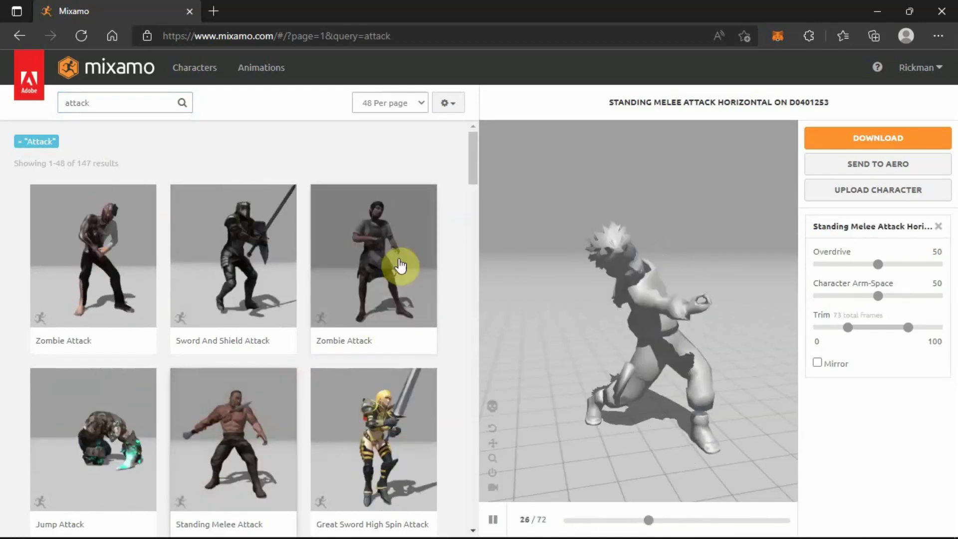
click(400, 250)
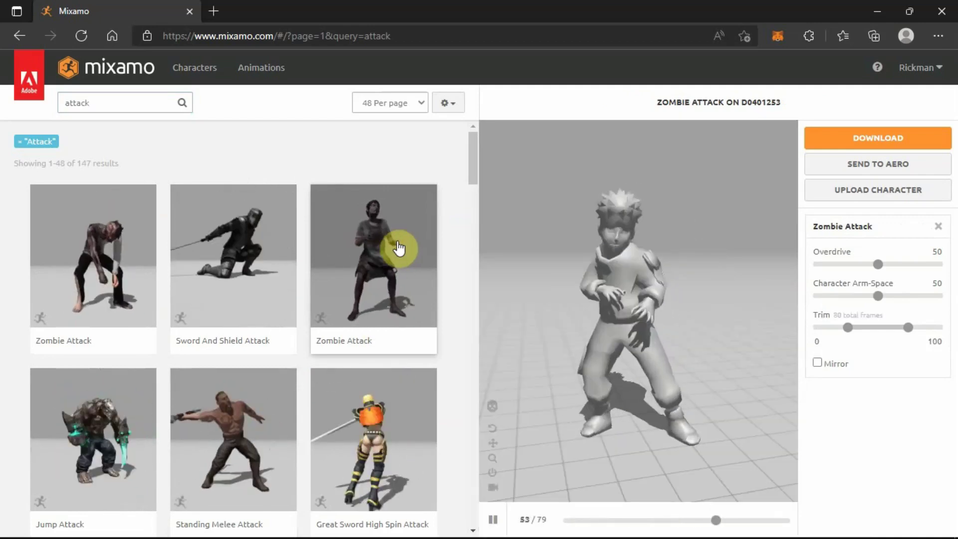
- Search the animations for "death" and apply the Standing React Death animation to the character
drag(125, 102, 56, 103)
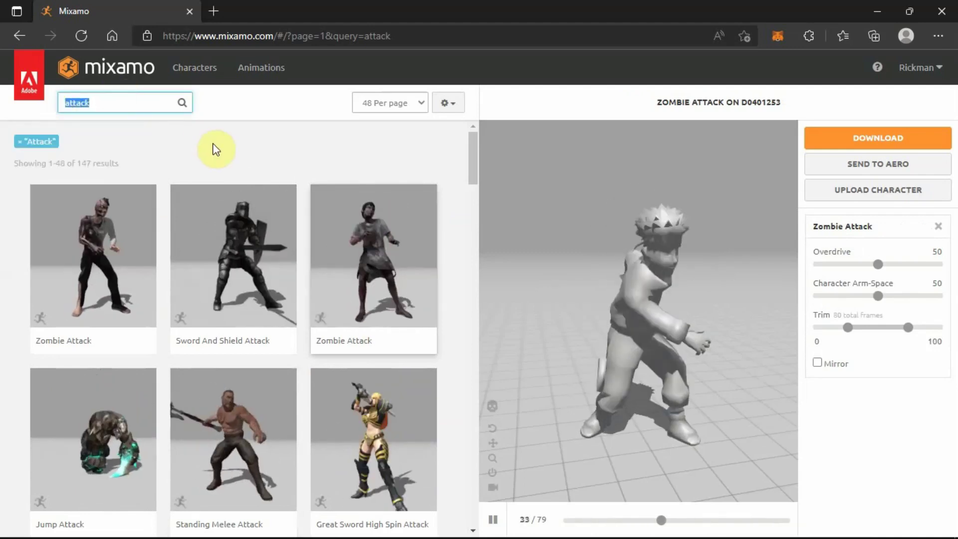
text(death)
key(Return)
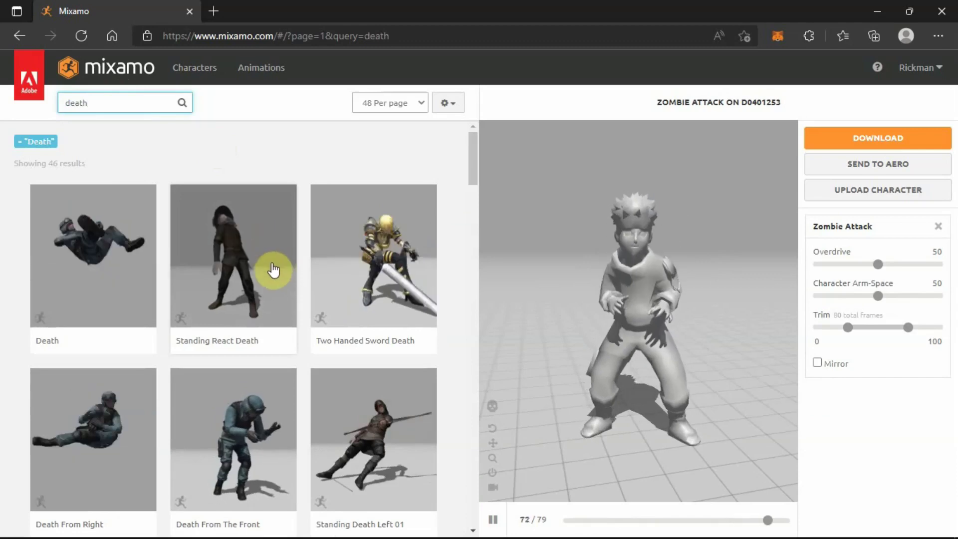
click(253, 262)
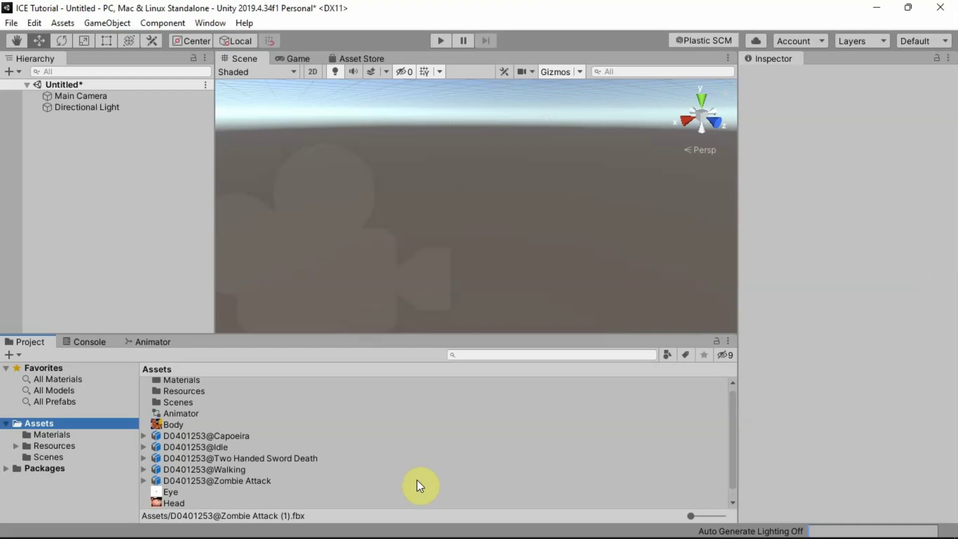
- Set the Two Handed Sword Death model's rig animation type to Humanoid and apply the import settings
click(201, 447)
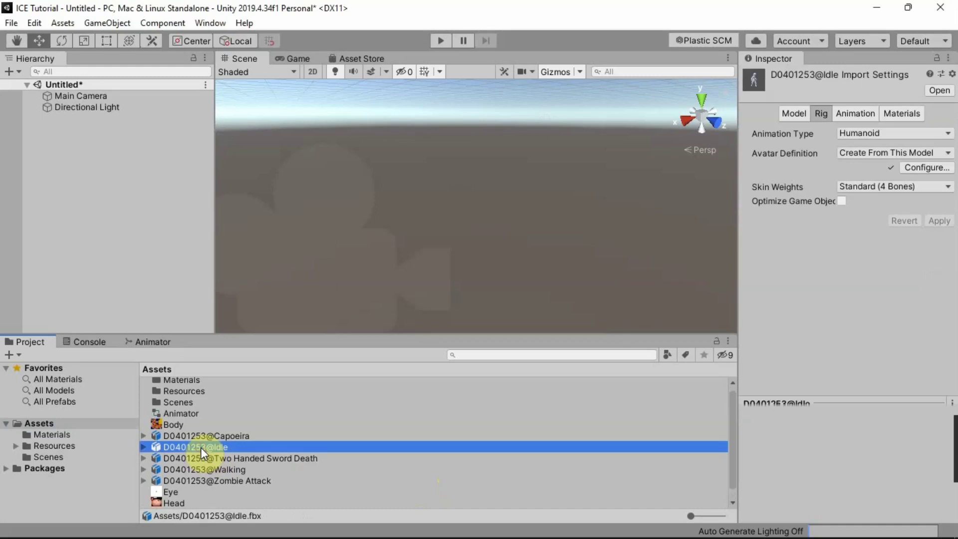
click(263, 459)
click(864, 134)
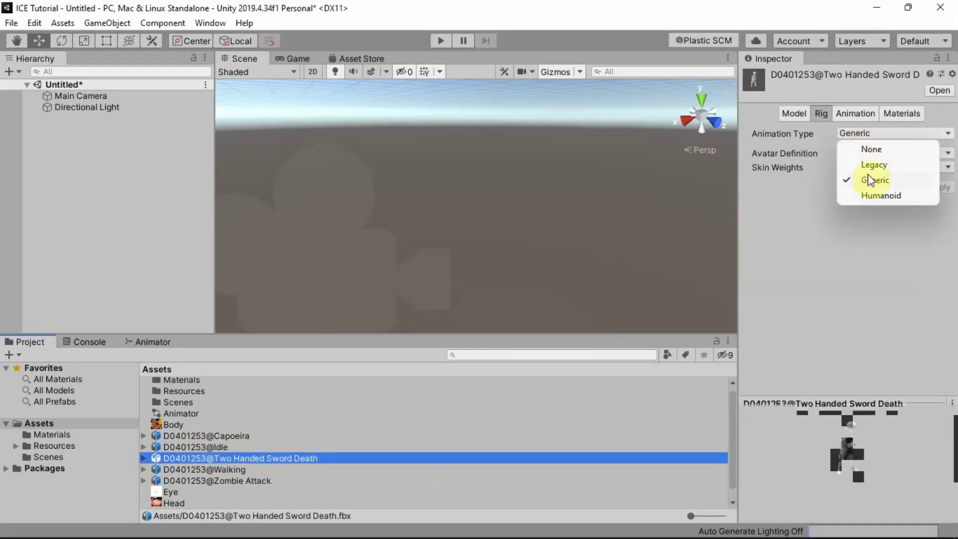
click(881, 195)
click(939, 243)
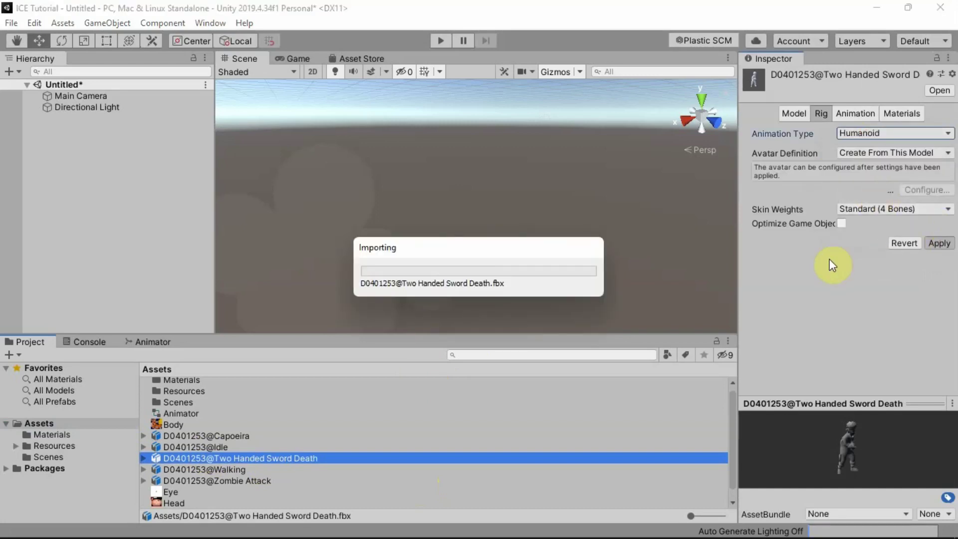
- Set the Walking model's rig animation type to Humanoid and apply the import settings
click(233, 470)
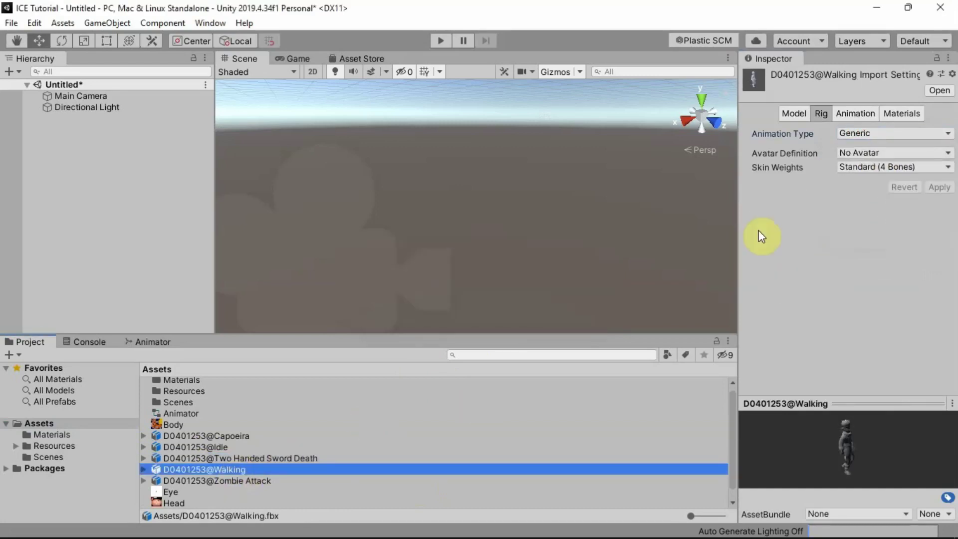
click(924, 133)
click(885, 196)
click(938, 243)
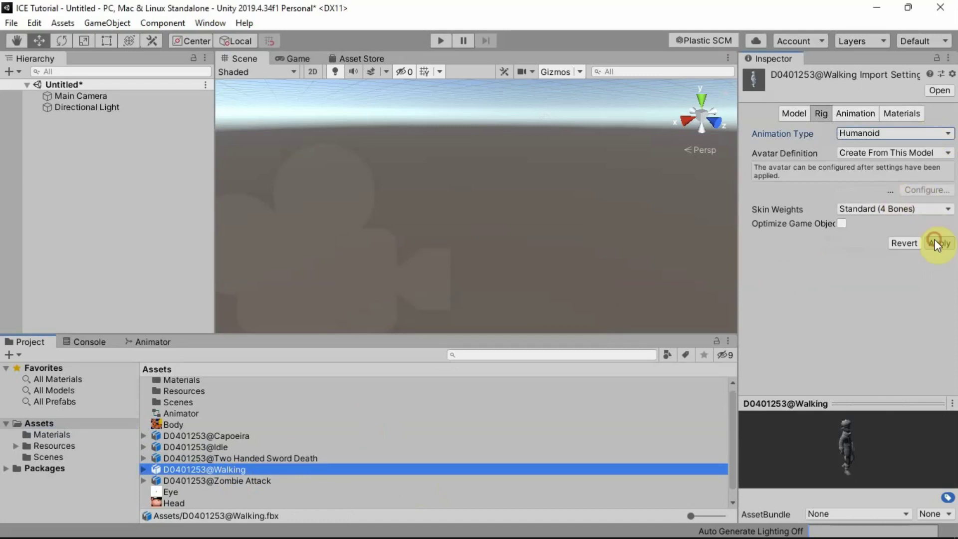
- Set the Zombie Attack model's rig animation type to Humanoid and apply the import settings
click(233, 480)
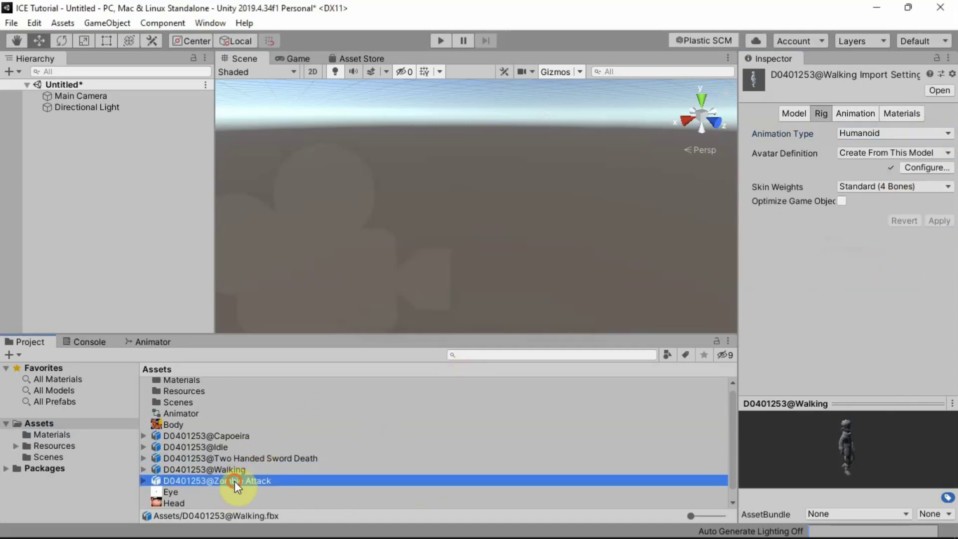
click(866, 134)
click(879, 195)
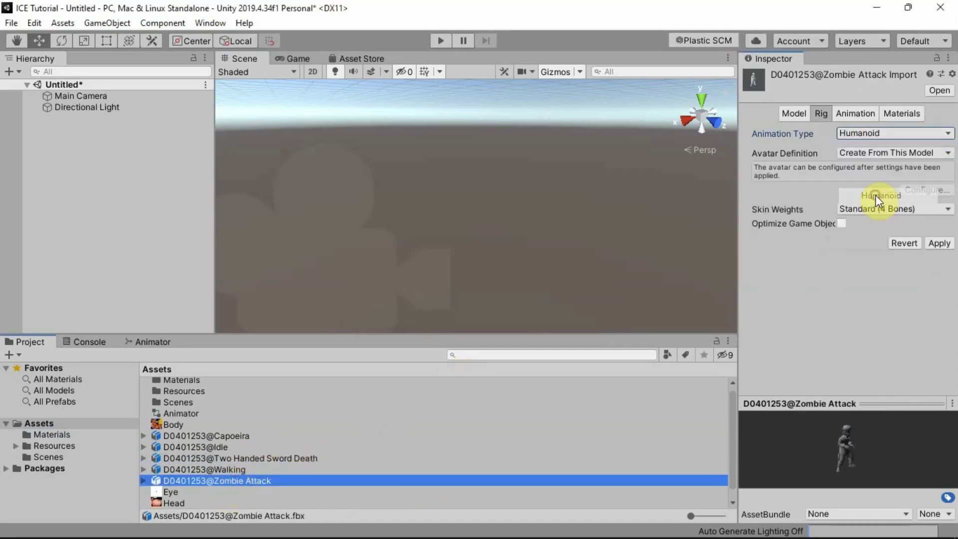
click(938, 243)
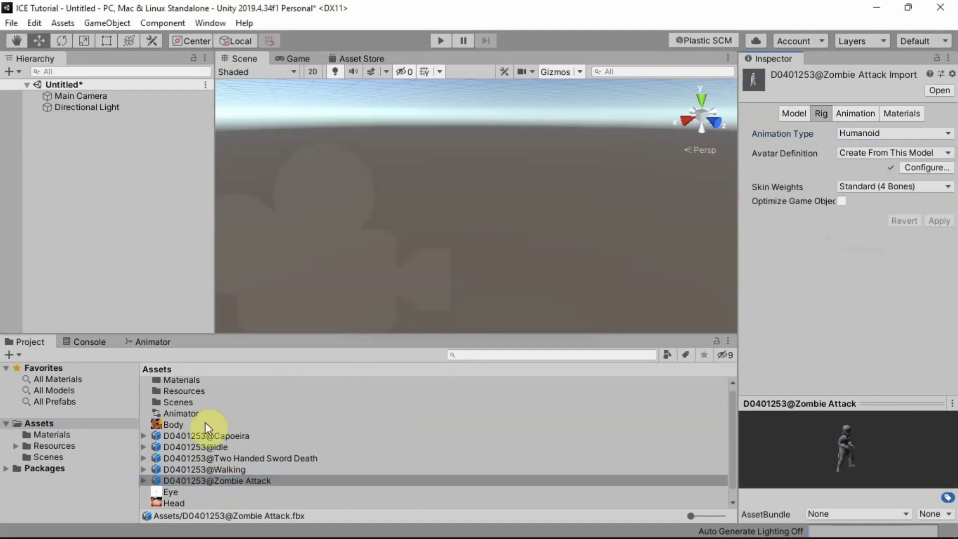
- Enable Loop Time for the Walking animation clip and apply the import settings
click(224, 470)
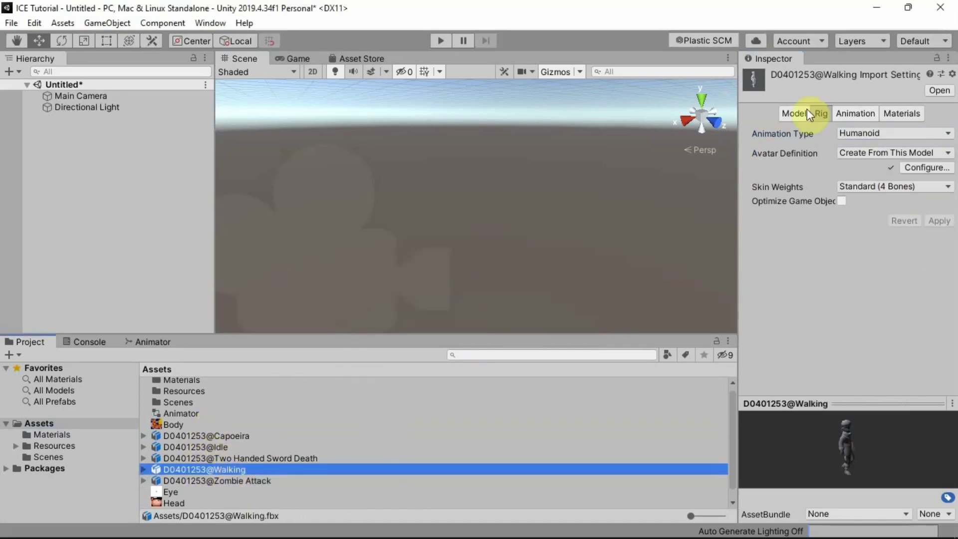
click(855, 113)
scroll(817, 232, down, 5)
click(842, 183)
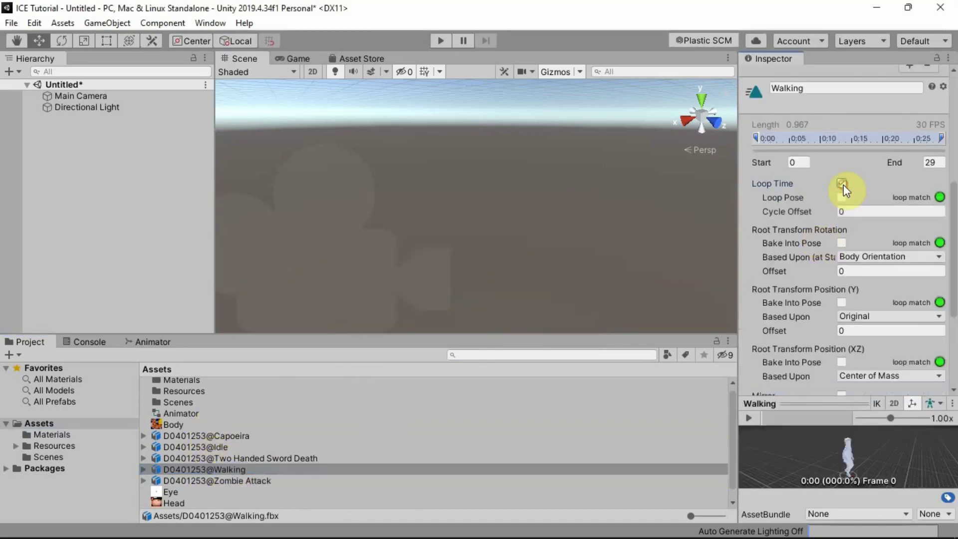
scroll(858, 224, down, 3)
click(930, 383)
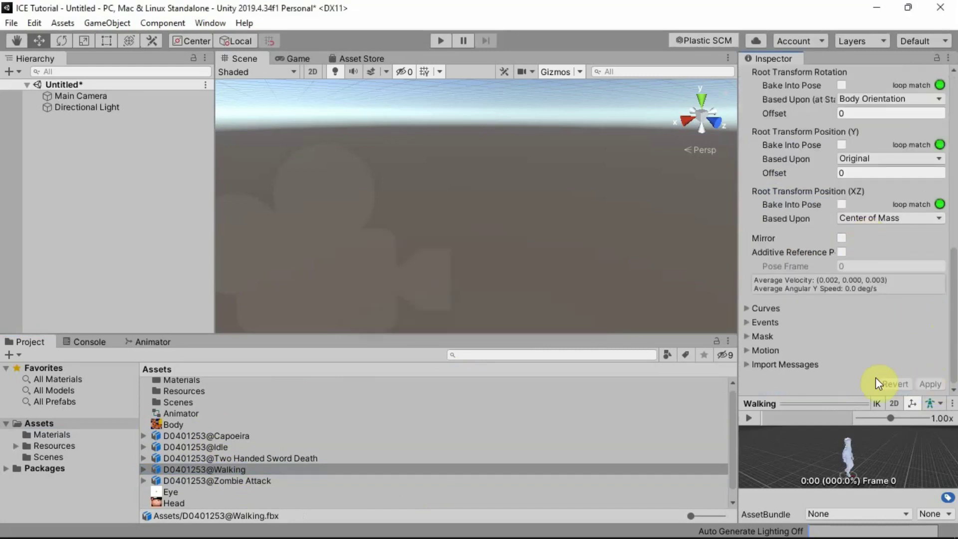
- Place the D0401253@Idle model in the scene and scale it up uniformly to about 2.96
click(239, 447)
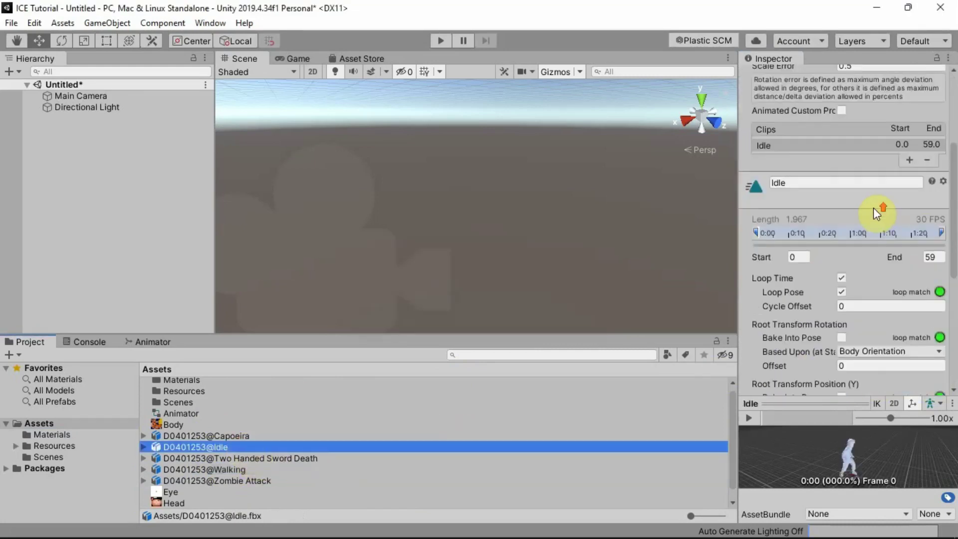
scroll(870, 210, down, 3)
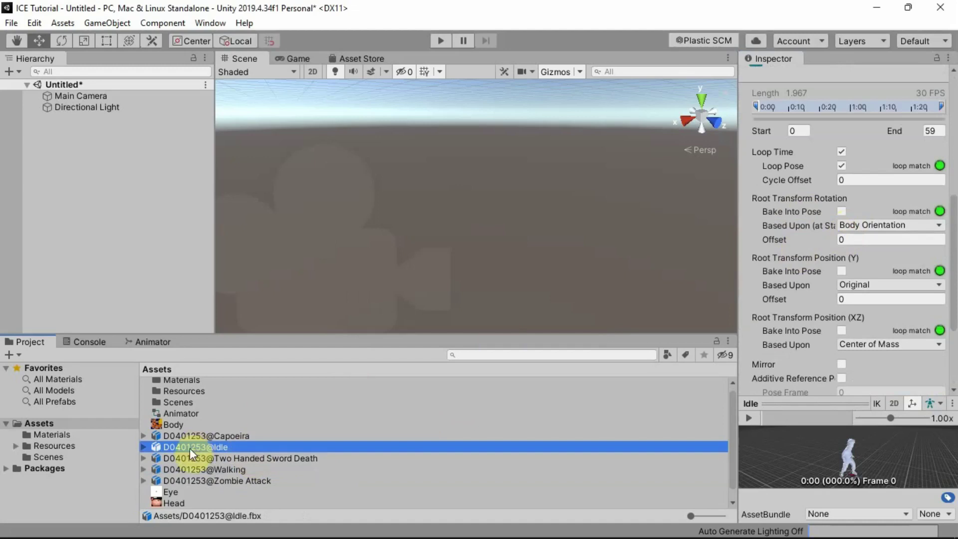
drag(190, 448, 523, 125)
click(84, 41)
click(102, 105)
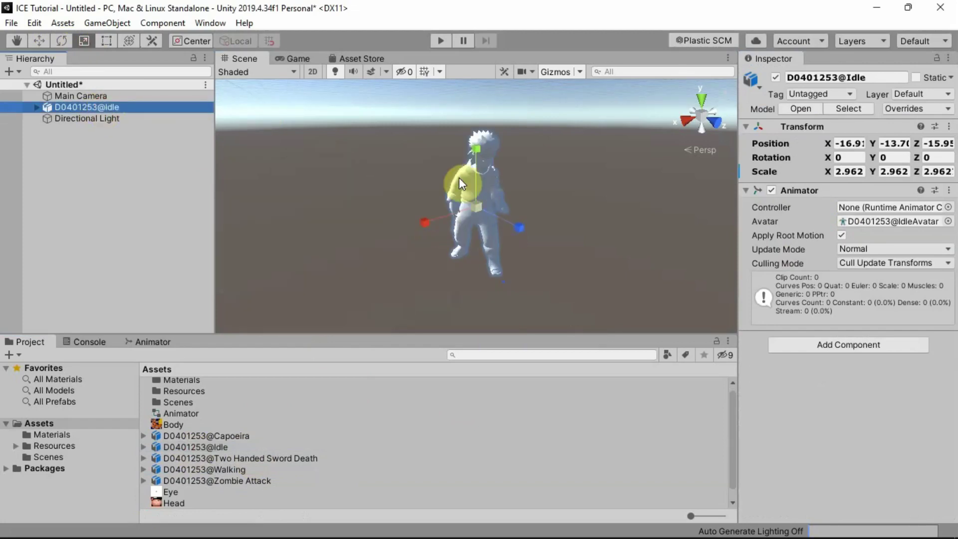
- Apply the Body, Head and Eye textures to the matching parts of the character in the scene
scroll(442, 208, down, 3)
right_drag(443, 207, 489, 161)
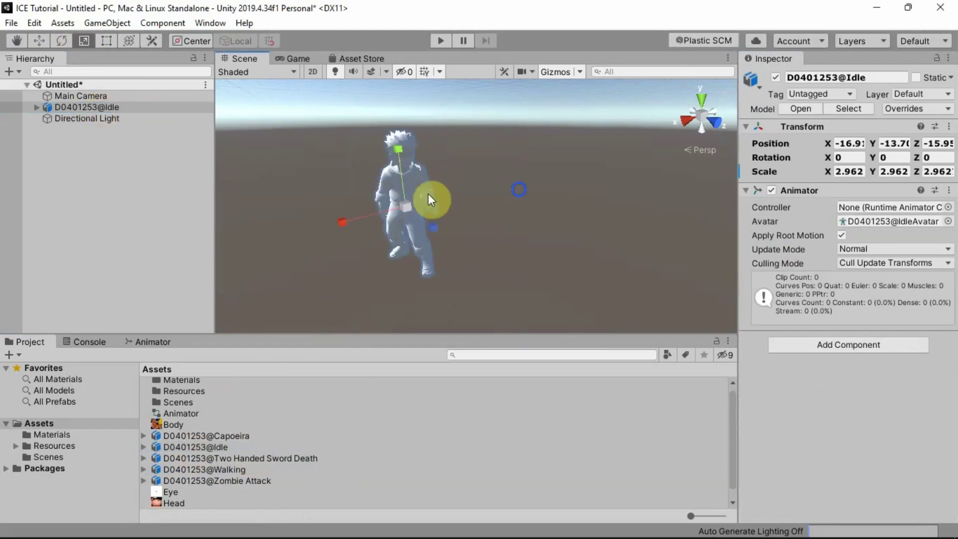
scroll(489, 160, up, 3)
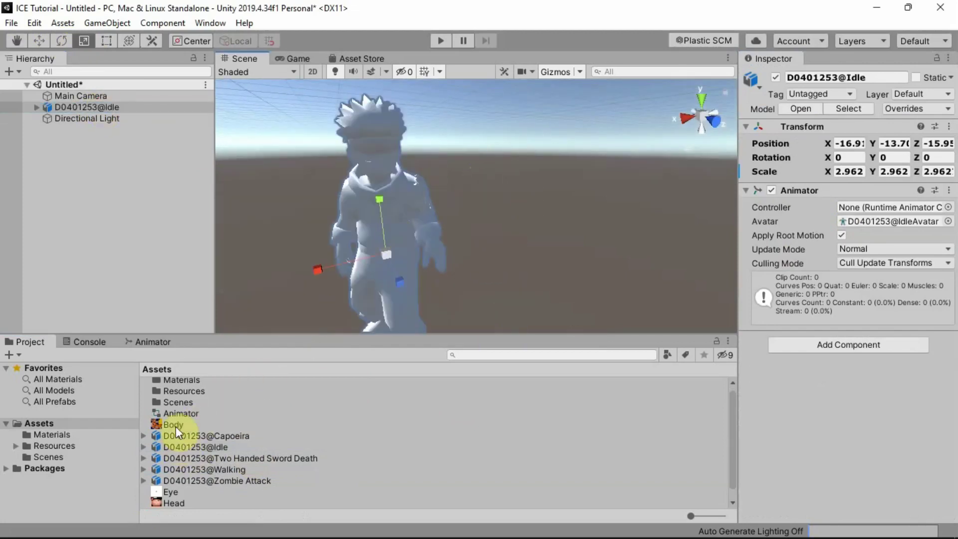
drag(175, 425, 370, 217)
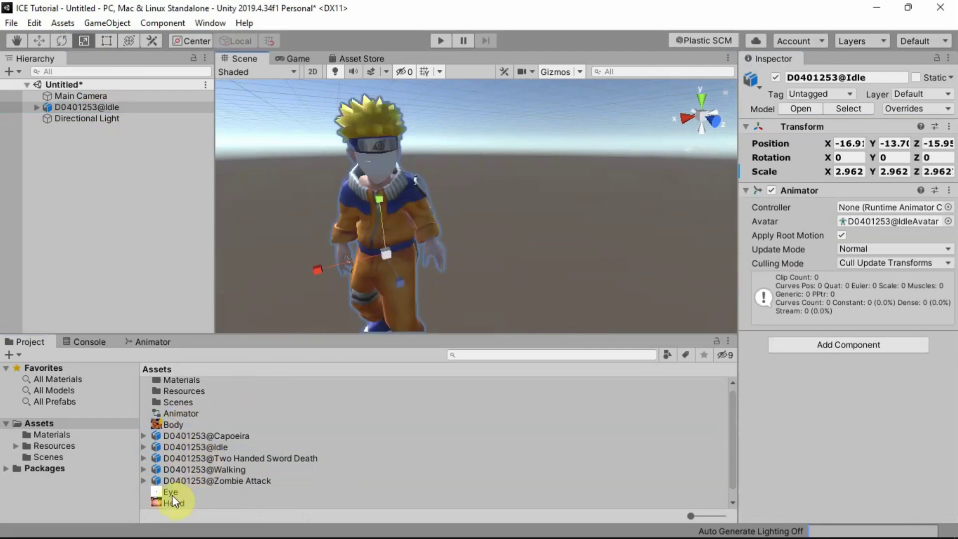
drag(172, 501, 309, 259)
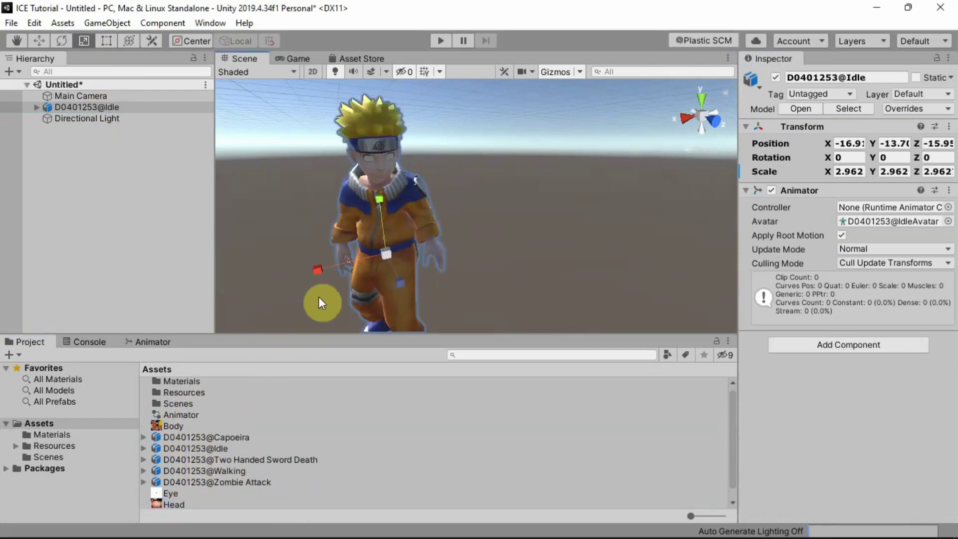
drag(179, 491, 369, 157)
middle_drag(461, 231, 512, 208)
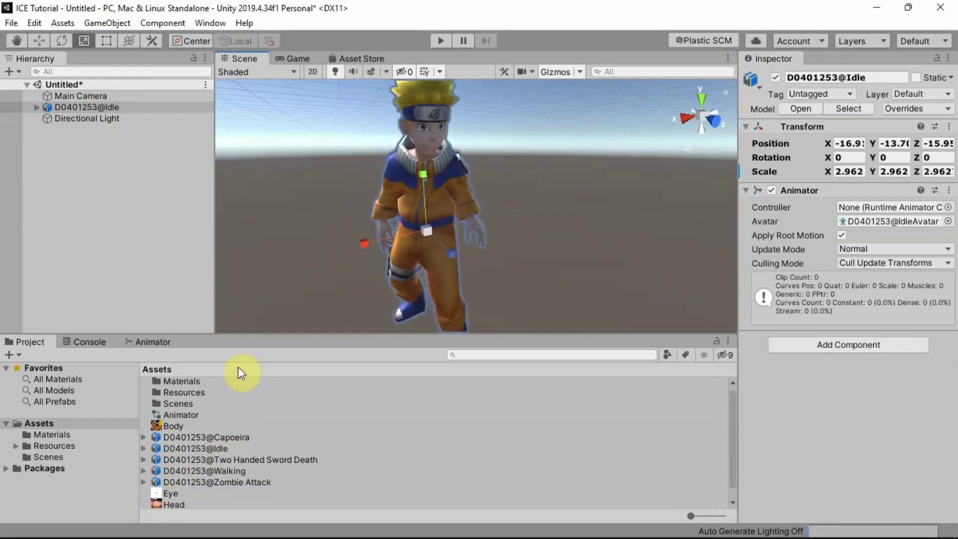
- Open the Animator controller asset and dock the Animator window beside the Asset Store view
double_click(177, 415)
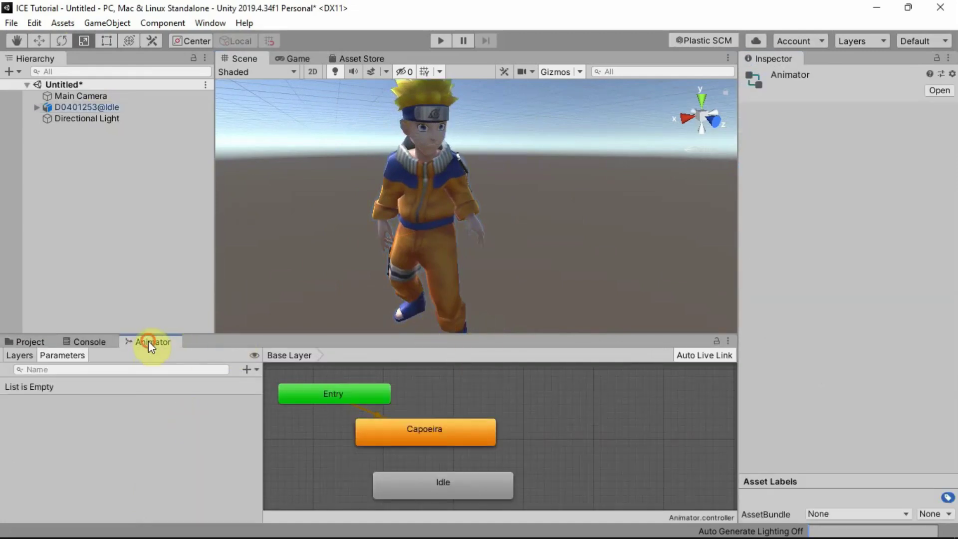
drag(148, 341, 401, 60)
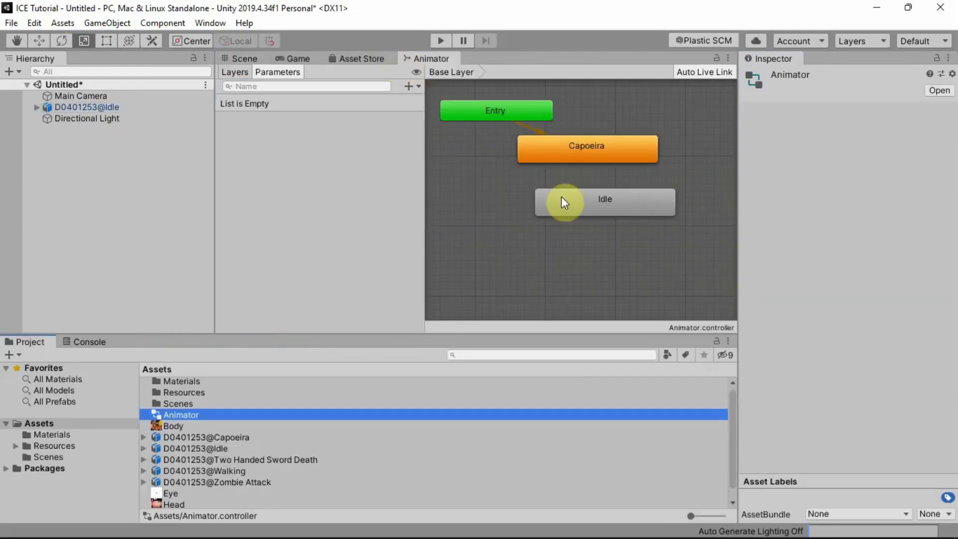
- Rearrange the Animator graph with the Idle state just below Entry and the Capoeira state beneath it
drag(561, 199, 539, 204)
click(579, 150)
drag(581, 155, 523, 270)
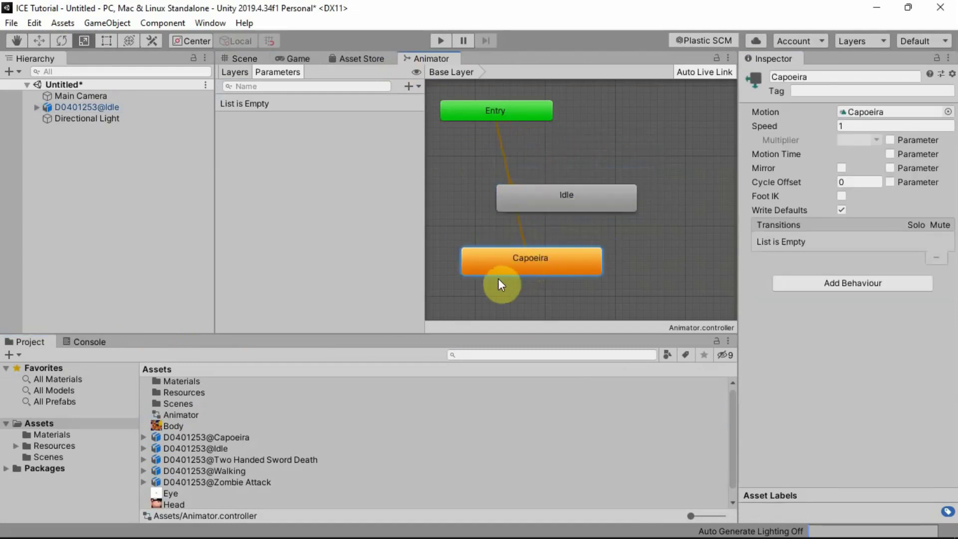
drag(597, 202, 591, 167)
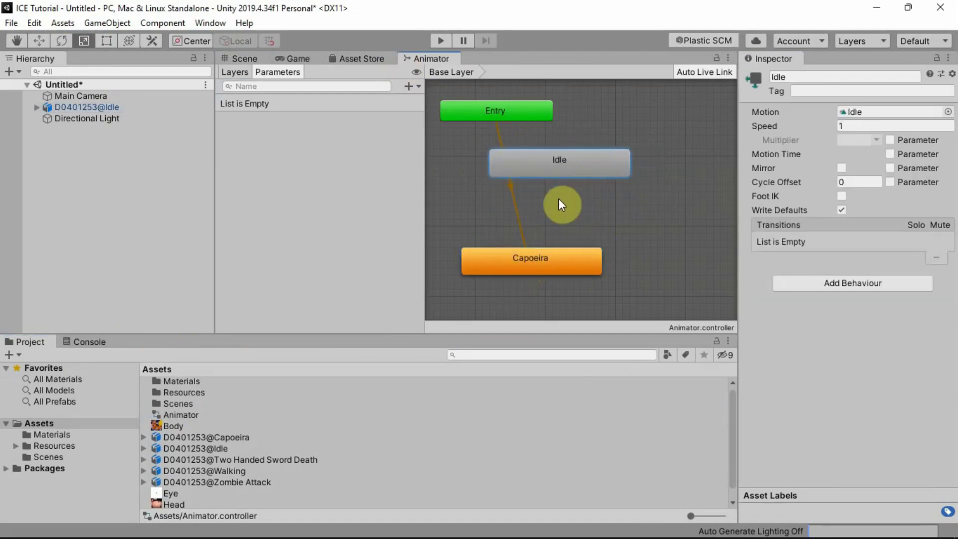
- Delete the Capoeira state and add the Walking animation as a new state below Idle
click(565, 259)
key(Delete)
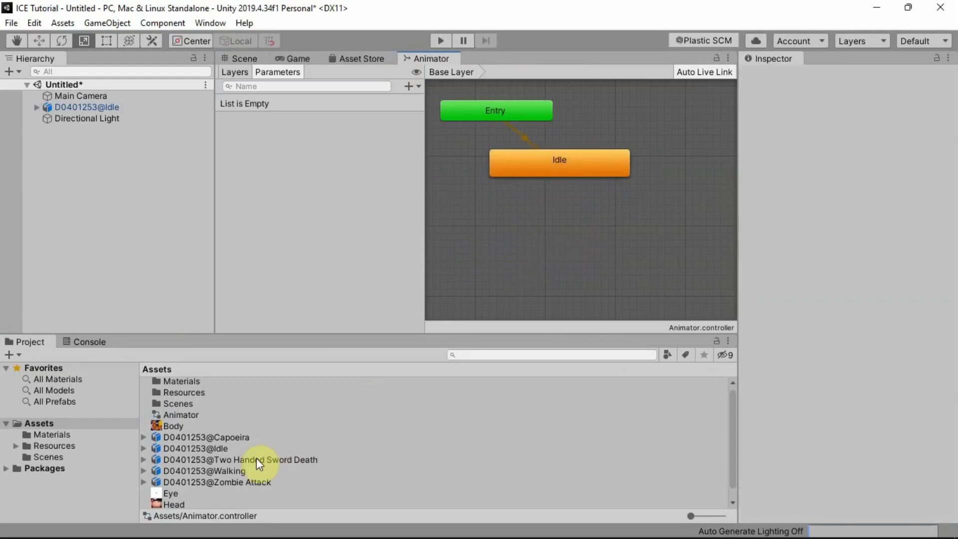
drag(219, 471, 526, 242)
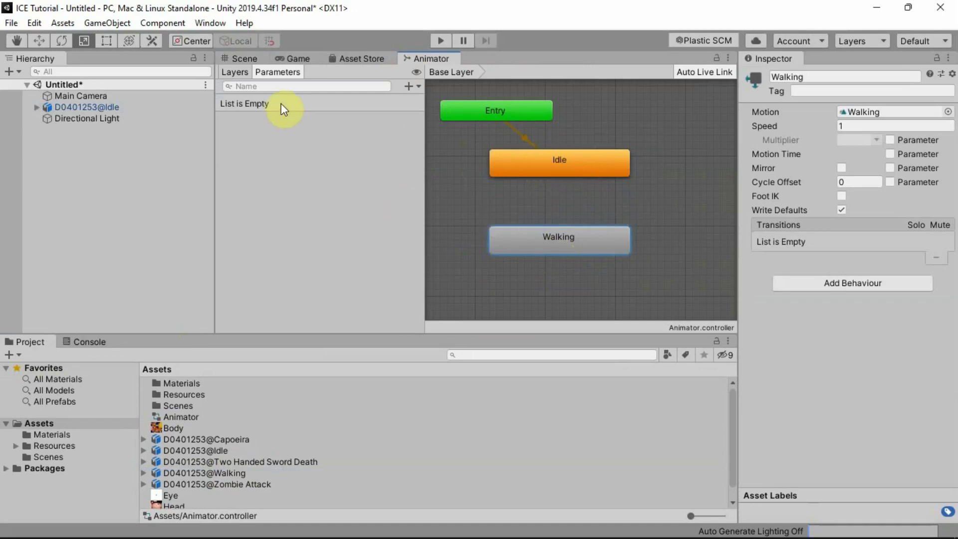
- Add a float parameter named Speed to the Animator controller
click(409, 86)
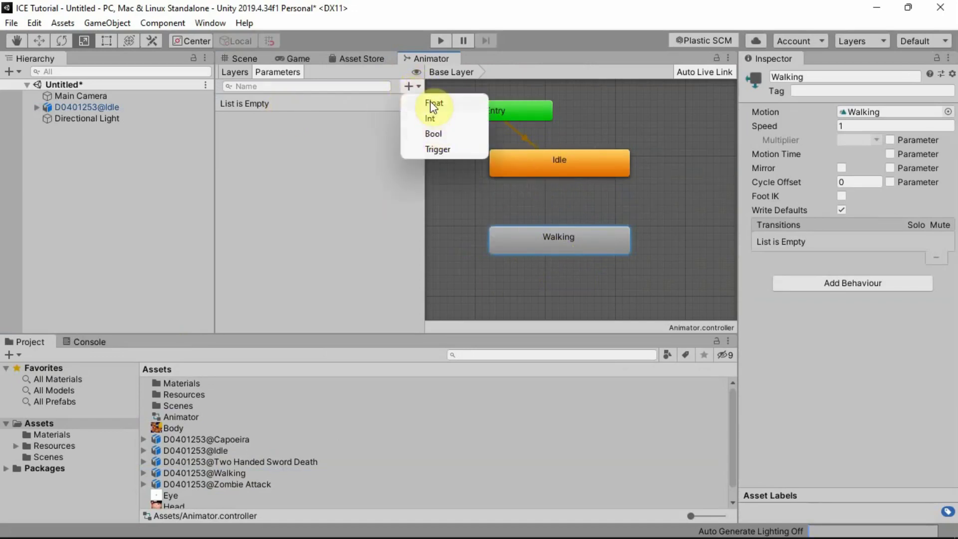
click(431, 103)
text(Speed)
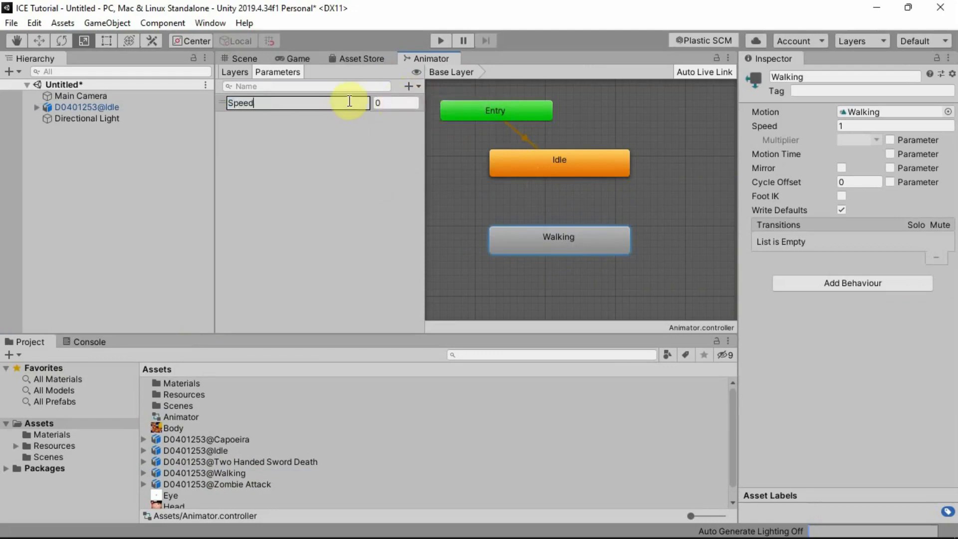
key(Return)
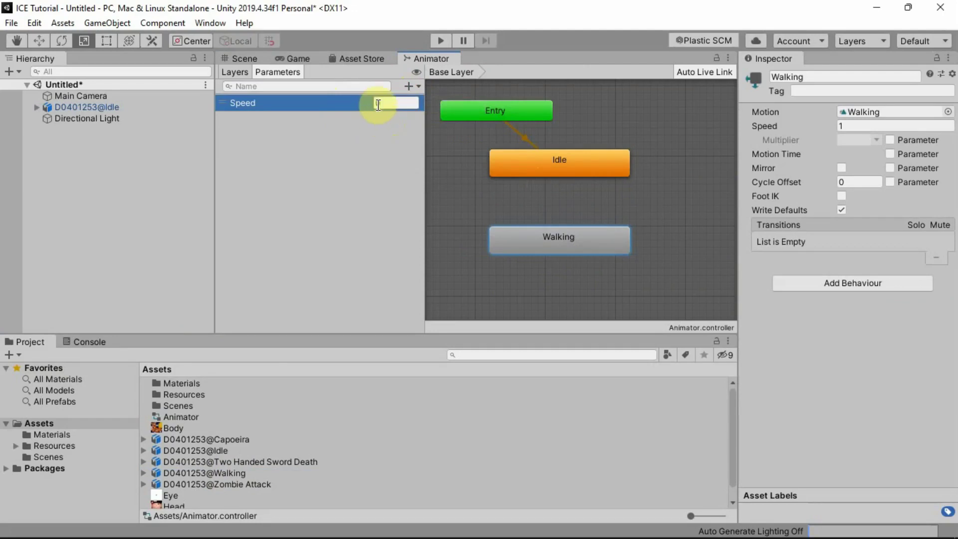
- Create a transition from the Idle state to the Walking state and move Walking further down the graph
right_click(546, 160)
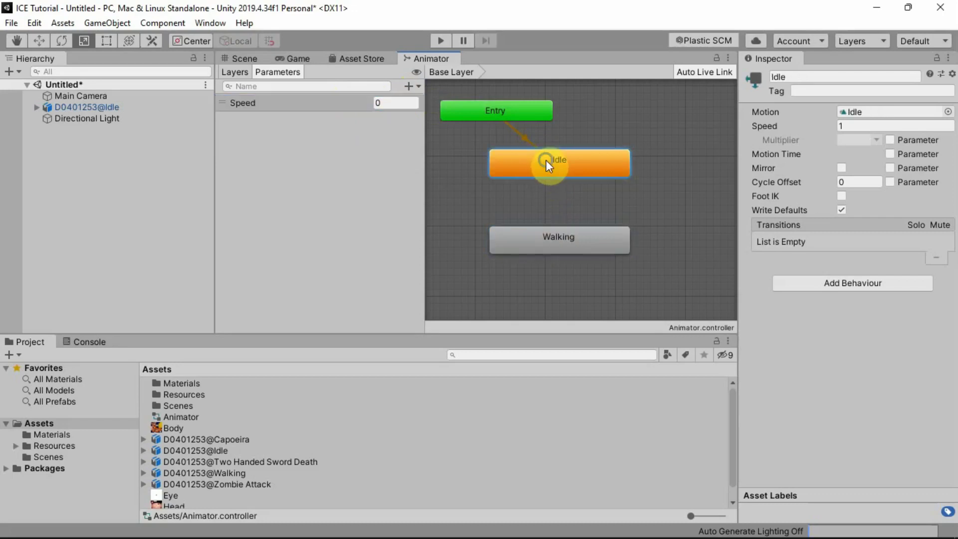
click(569, 167)
click(551, 240)
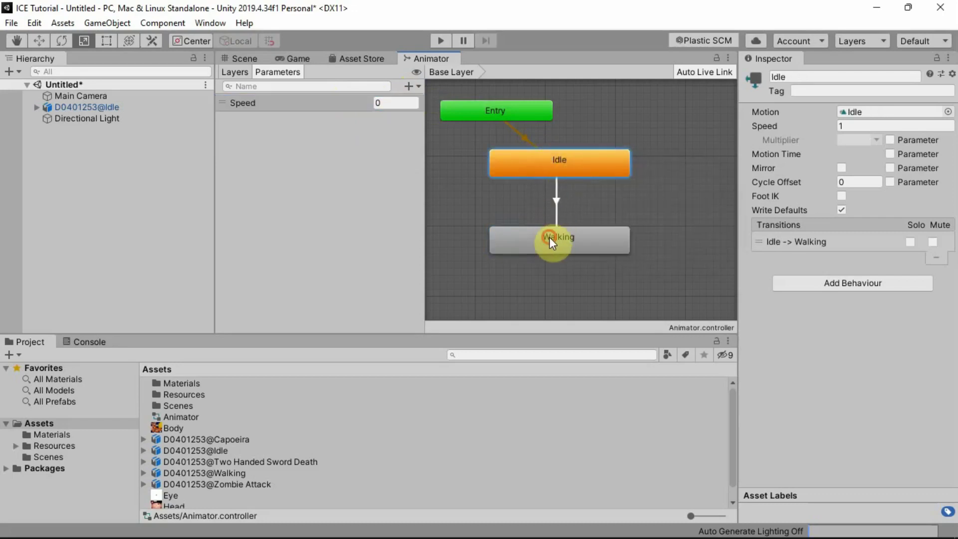
drag(571, 240, 573, 279)
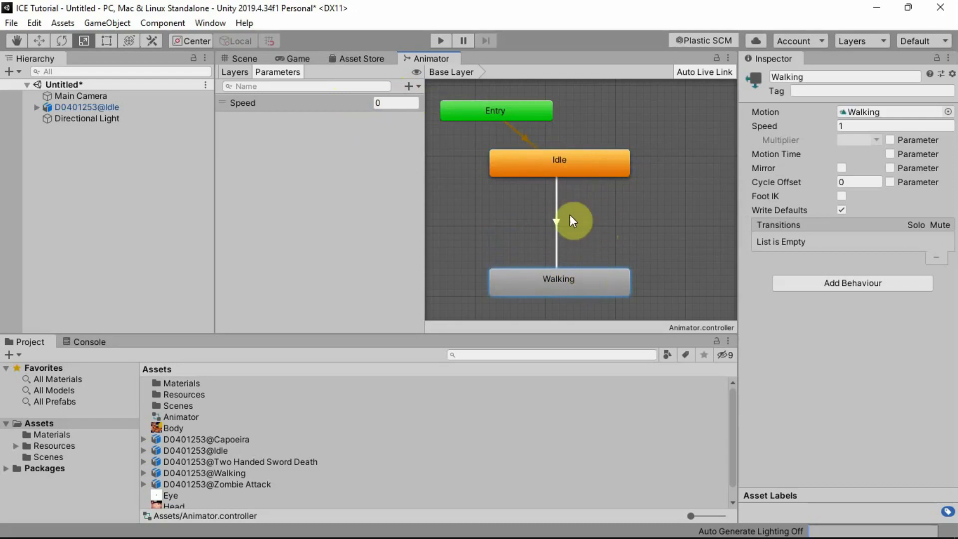
- Create a return transition from the Walking state to the Idle state
right_click(581, 277)
click(599, 280)
click(577, 163)
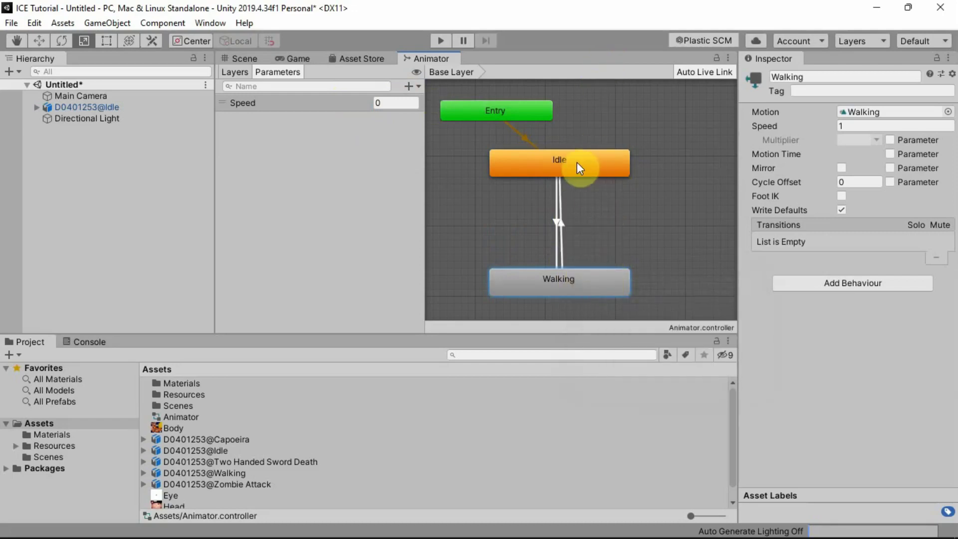
click(589, 169)
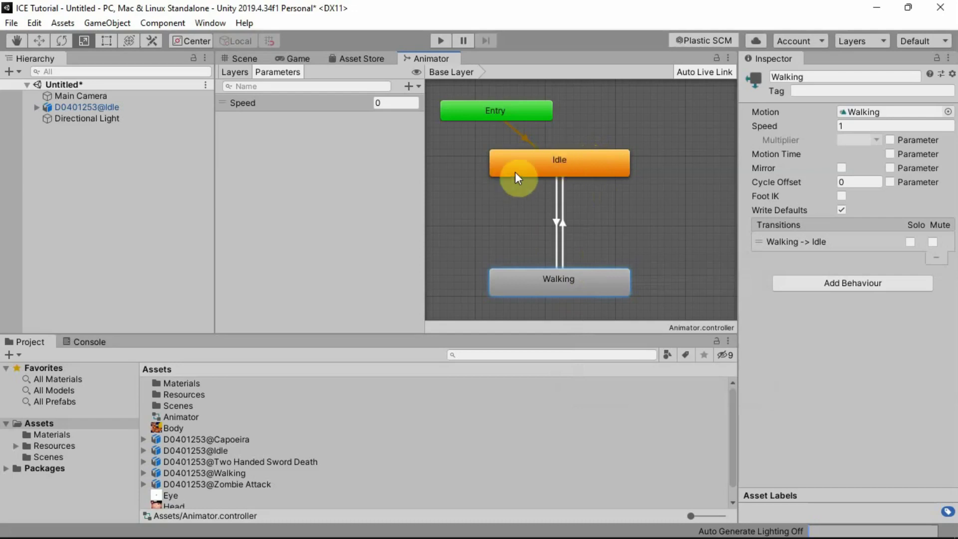
- Turn off Has Exit Time on the Idle-to-Walking transition and add a Speed Greater 0 condition
click(556, 220)
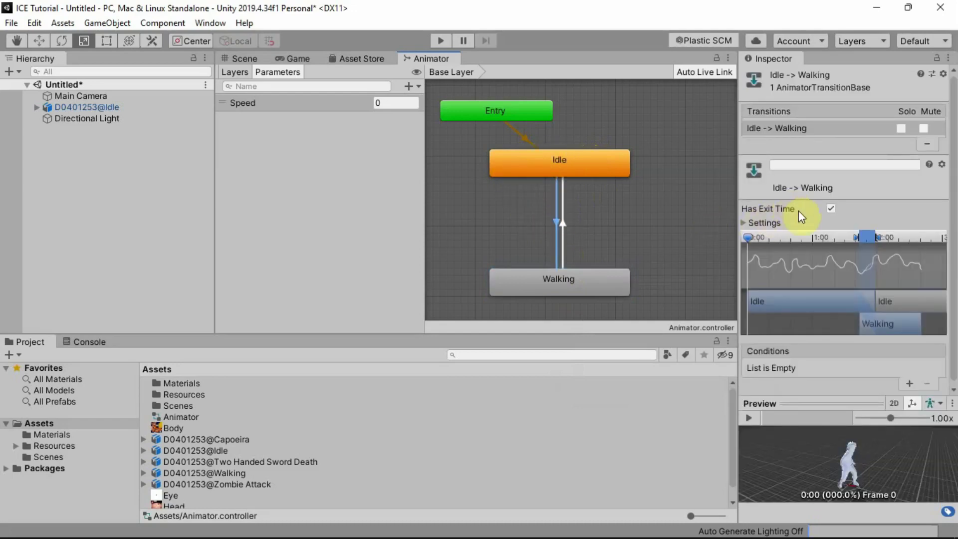
click(831, 209)
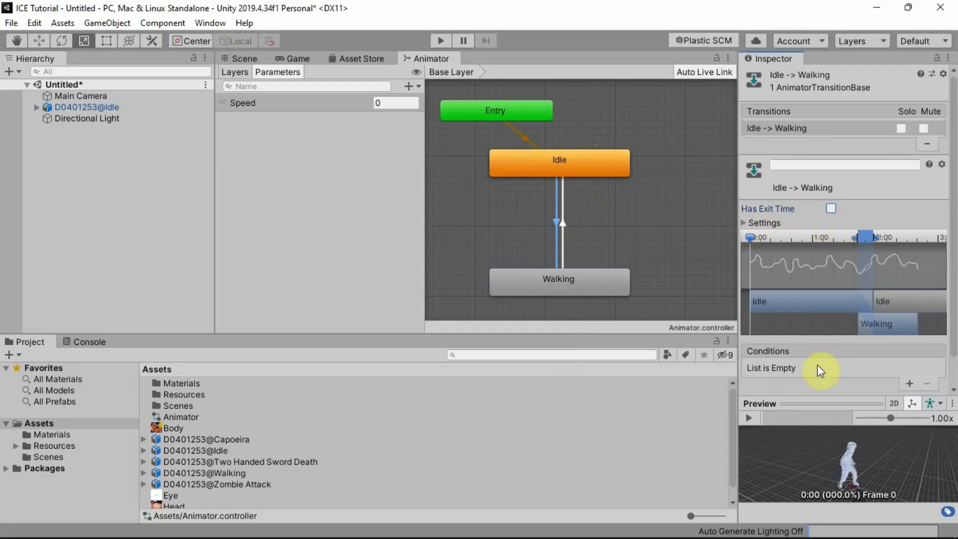
click(907, 382)
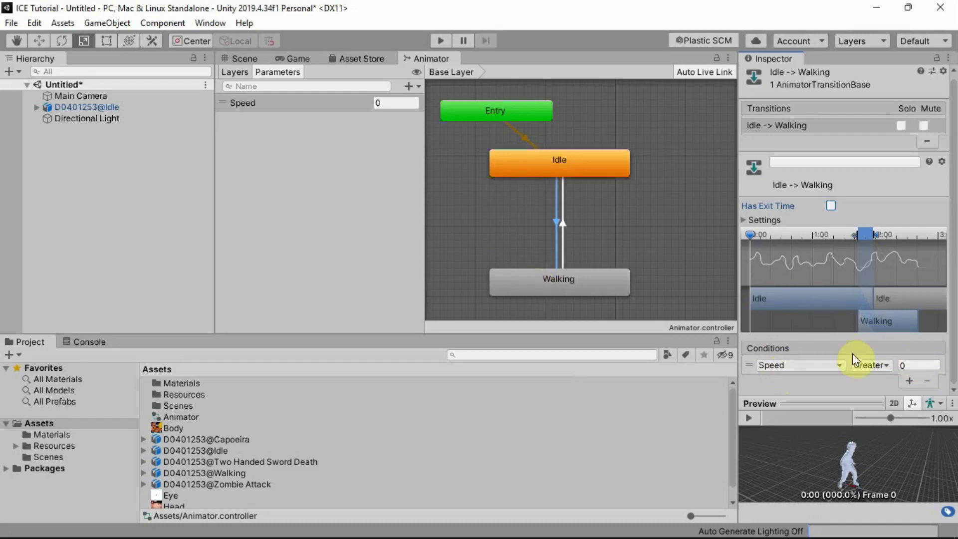
- Turn off Has Exit Time on the Walking-to-Idle transition, add a Speed Less condition and widen the Inspector
click(564, 226)
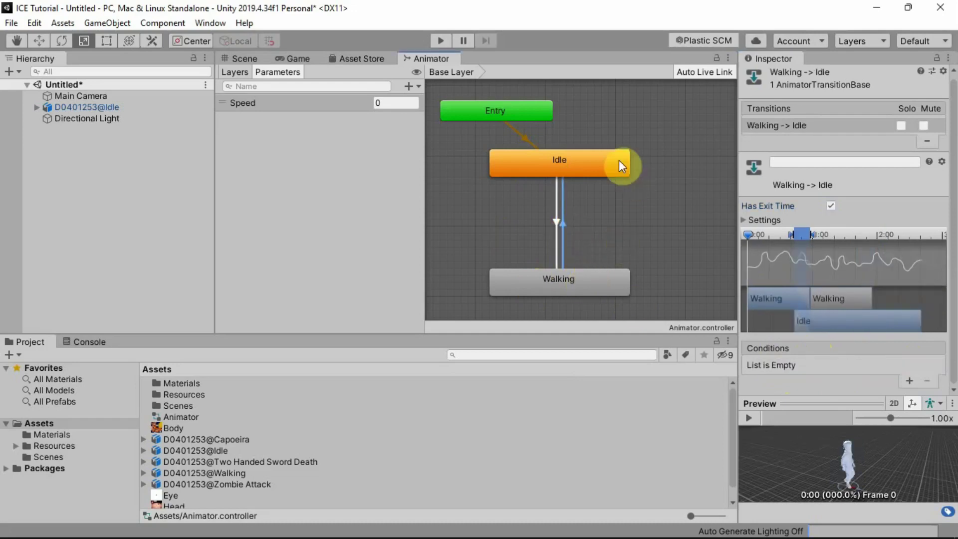
click(830, 206)
click(909, 381)
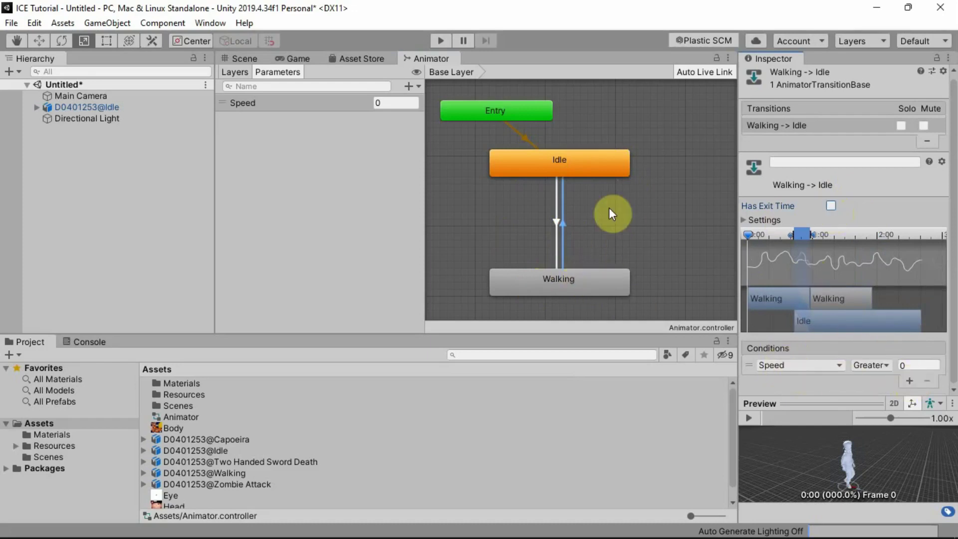
click(875, 365)
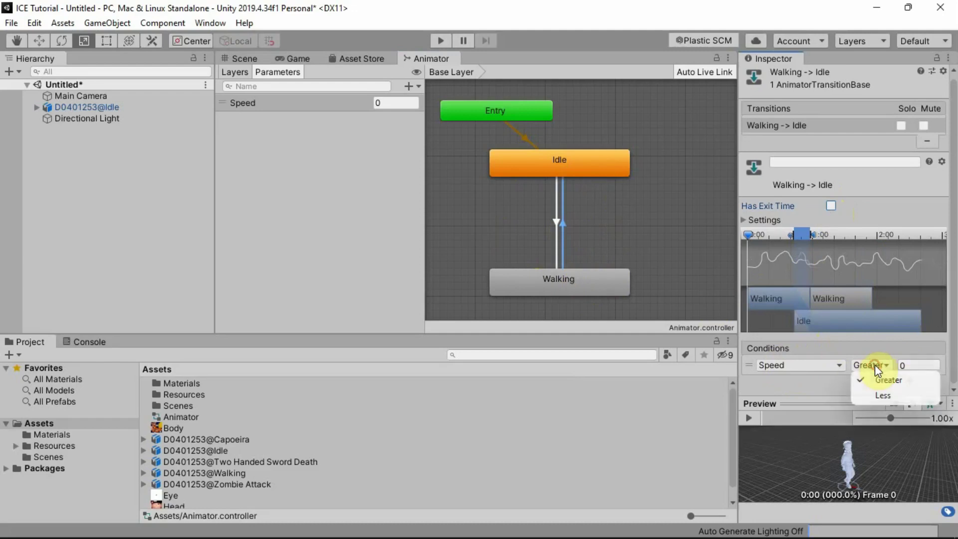
click(878, 394)
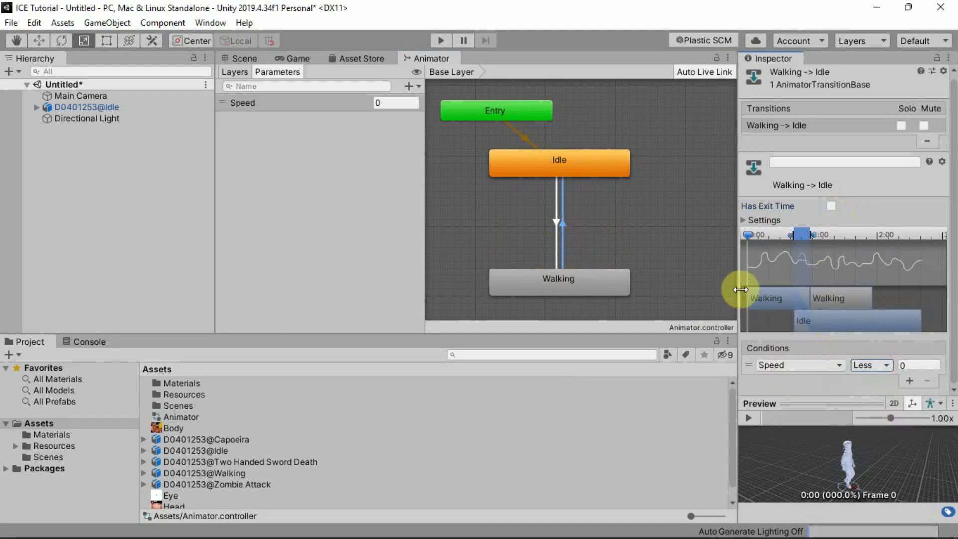
drag(738, 285, 709, 288)
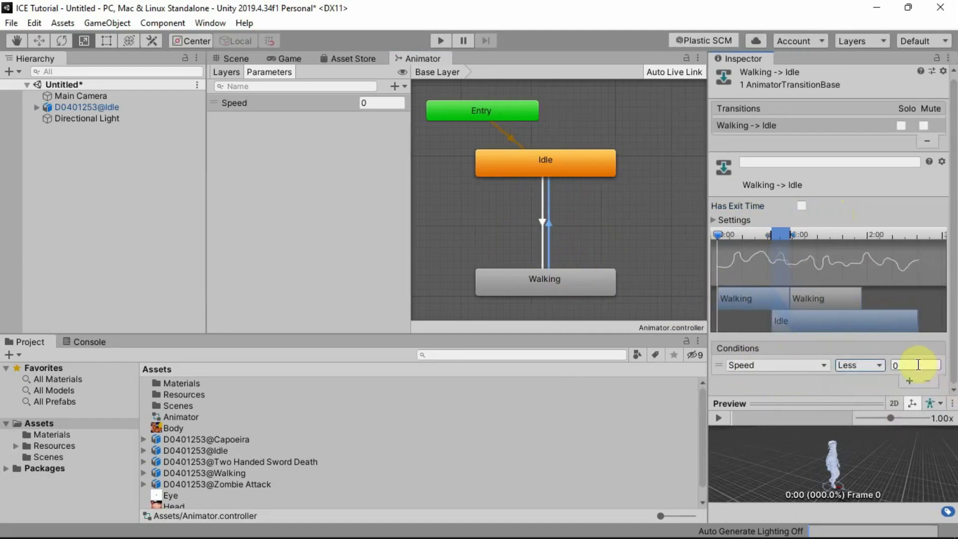
- Set the Walking-to-Idle Speed threshold to 0.1 and compare it with the Idle-to-Walking condition
click(915, 364)
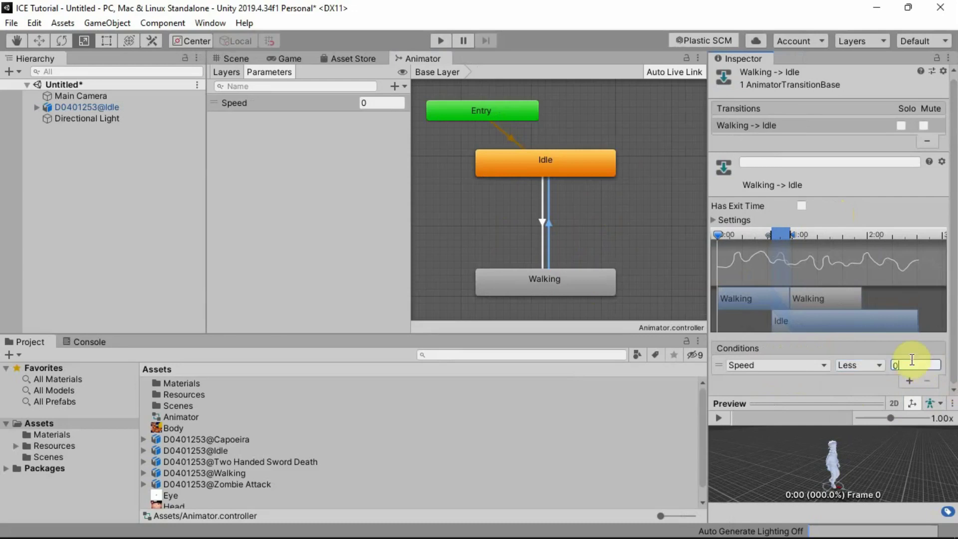
text(.1)
click(543, 222)
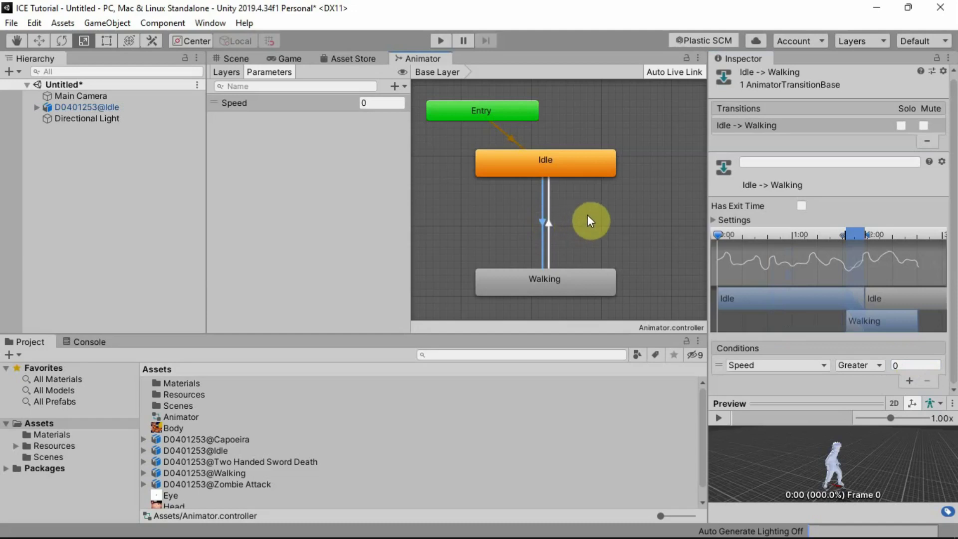
click(549, 225)
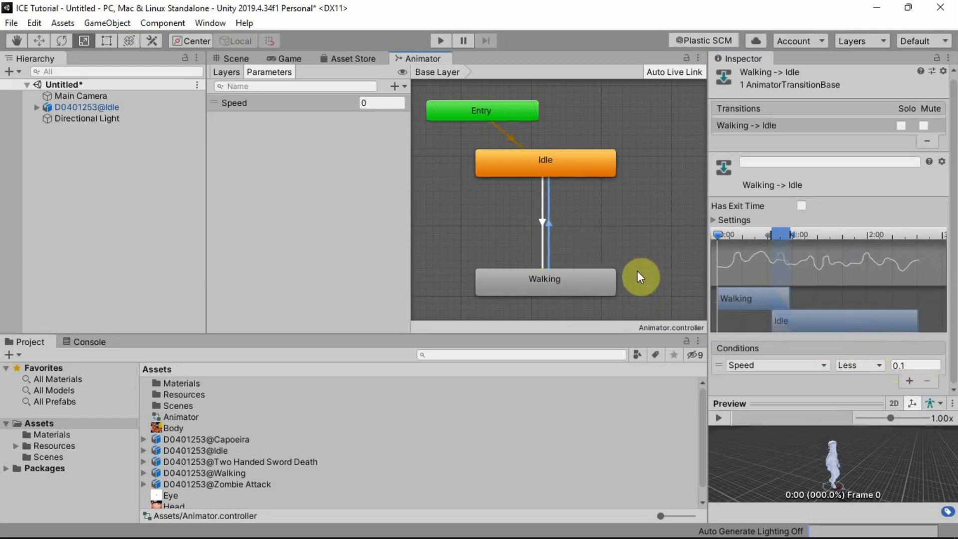
click(542, 217)
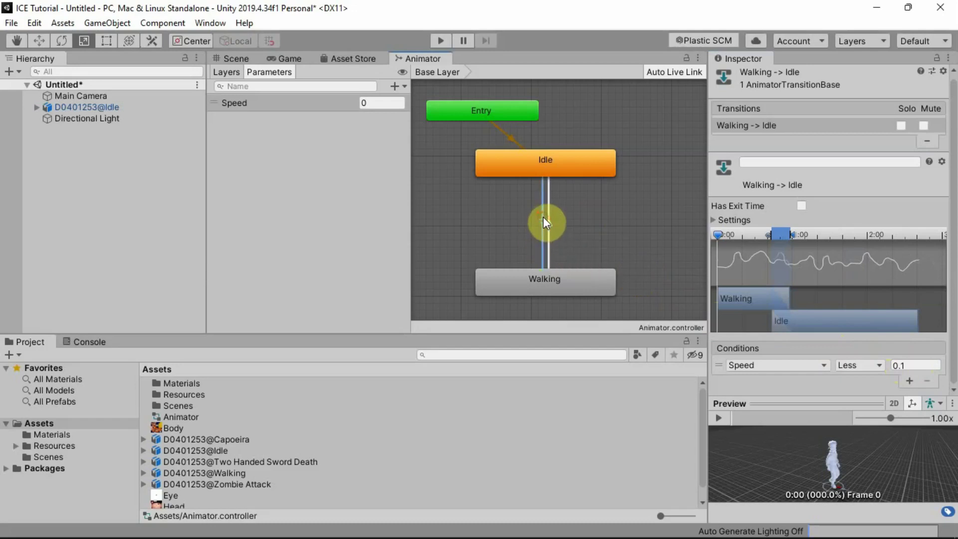
click(900, 366)
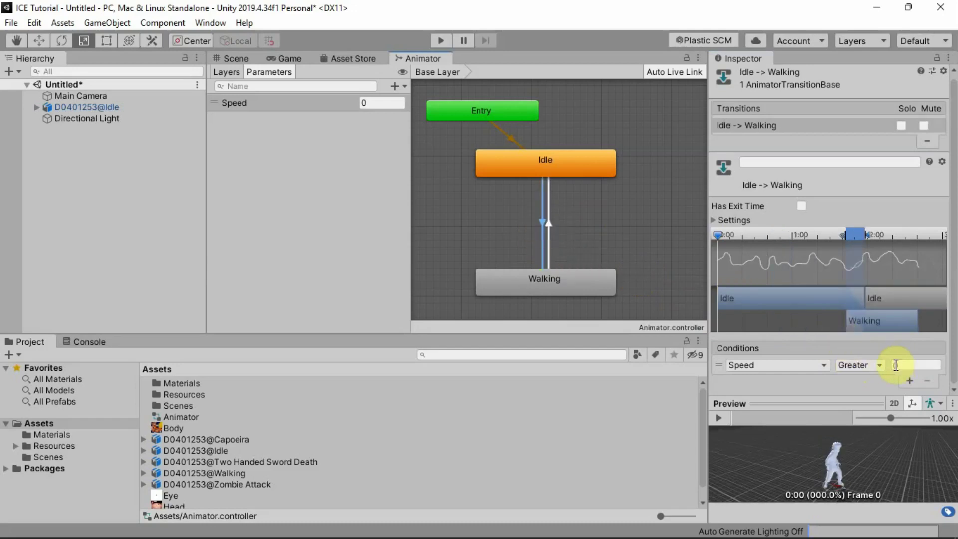
- Set the Walking-to-Idle Speed threshold to 0, keep the Less comparison, and check both transitions' conditions
click(549, 224)
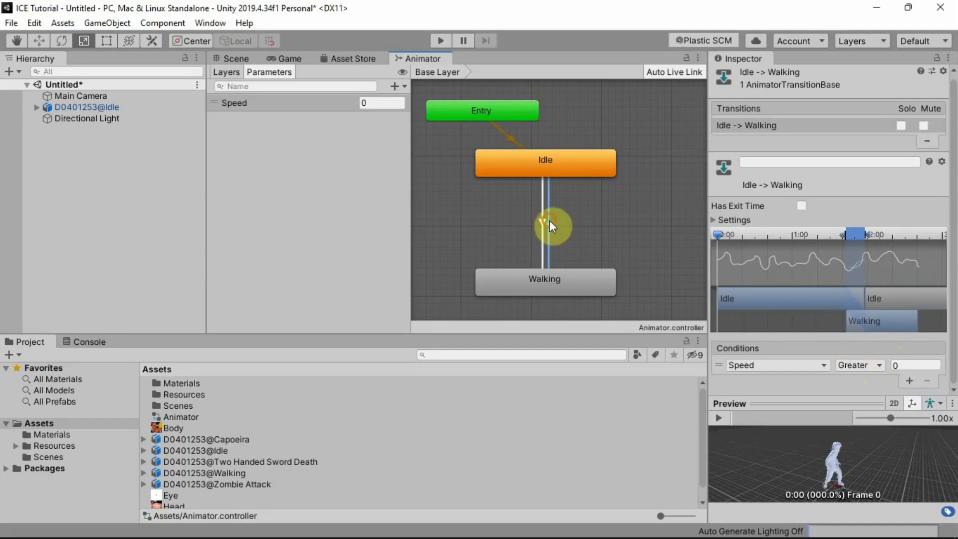
click(905, 364)
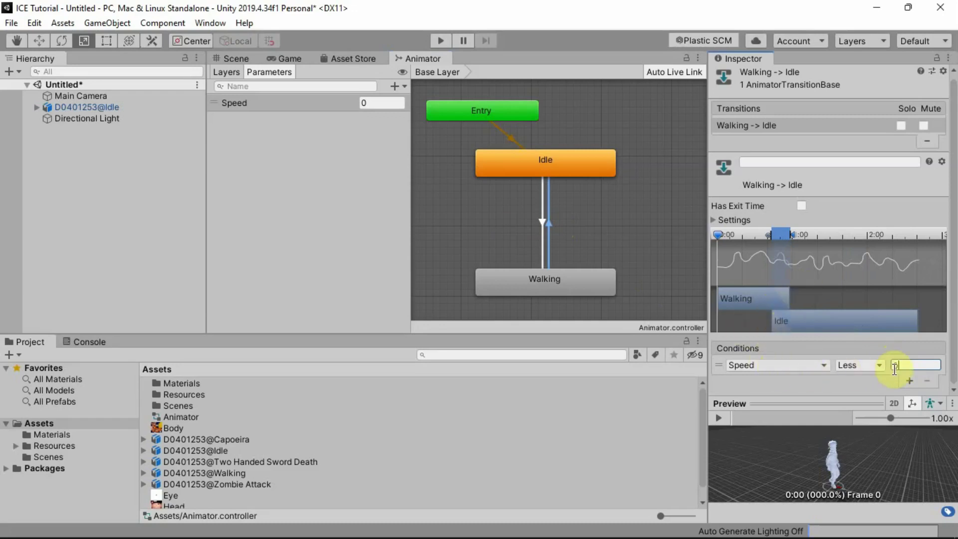
click(878, 365)
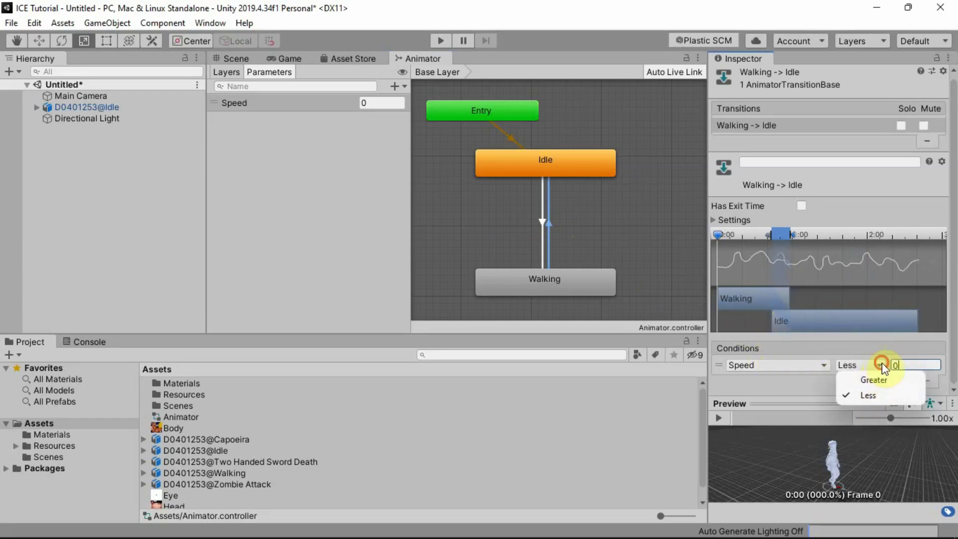
click(881, 363)
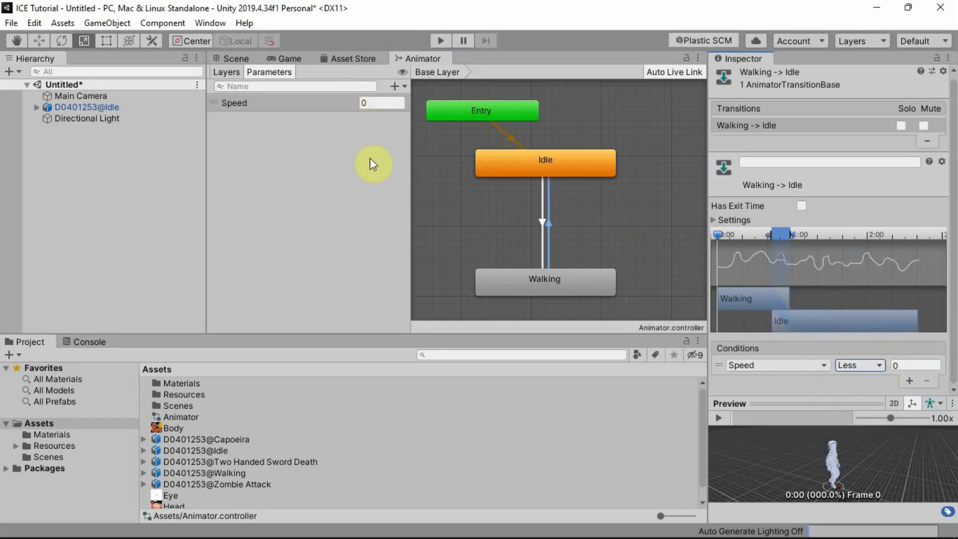
click(543, 222)
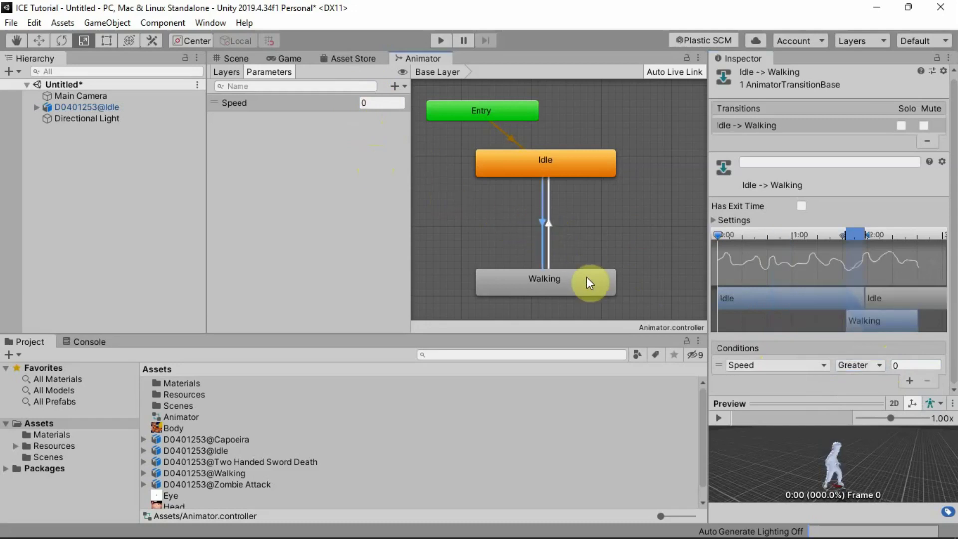
click(548, 226)
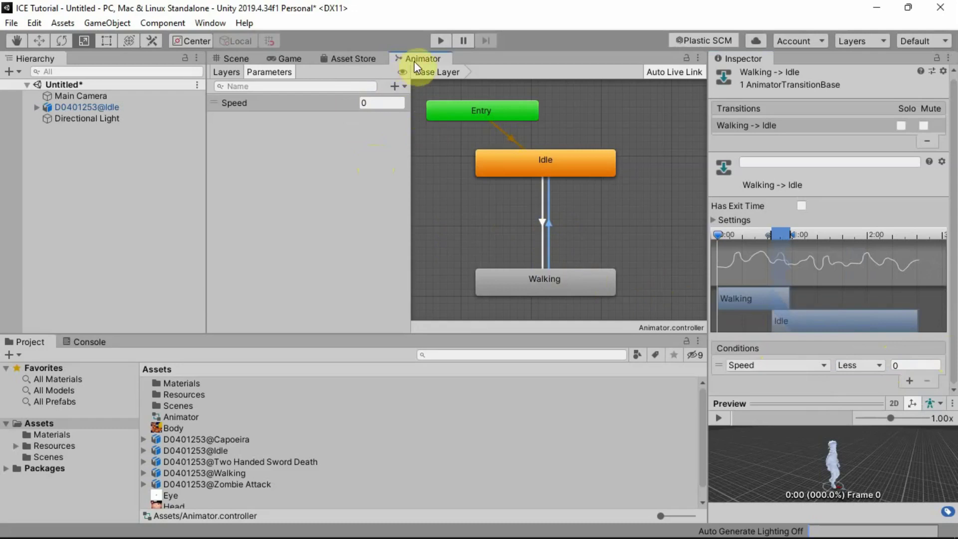
- Dock the Animator window beside the Console and assign the Animator controller to the D0401253@Idle character
drag(417, 58, 150, 342)
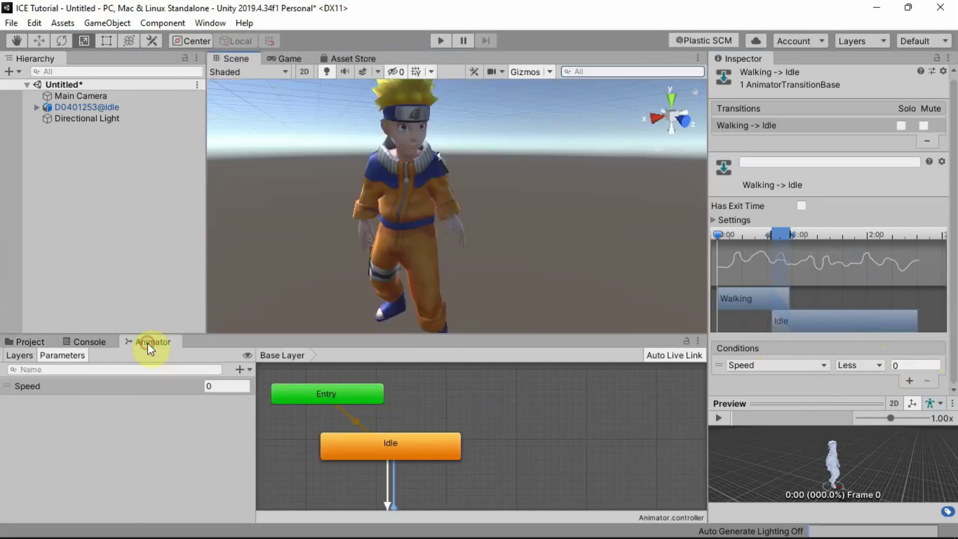
click(124, 111)
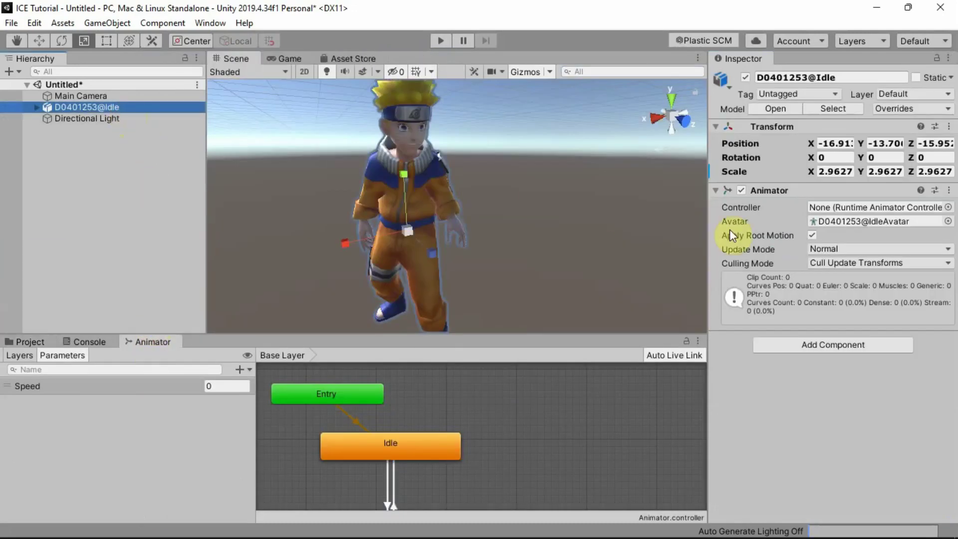
click(30, 341)
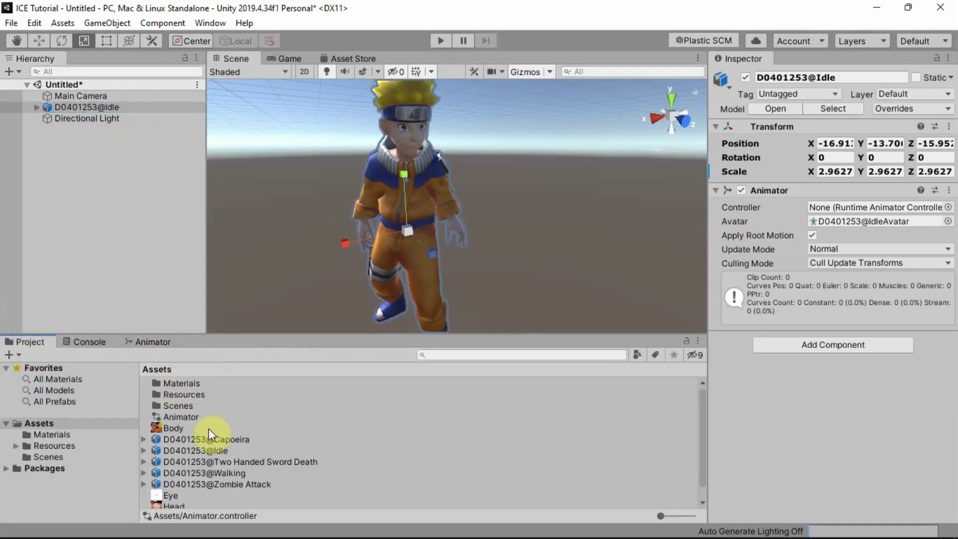
drag(182, 416, 875, 215)
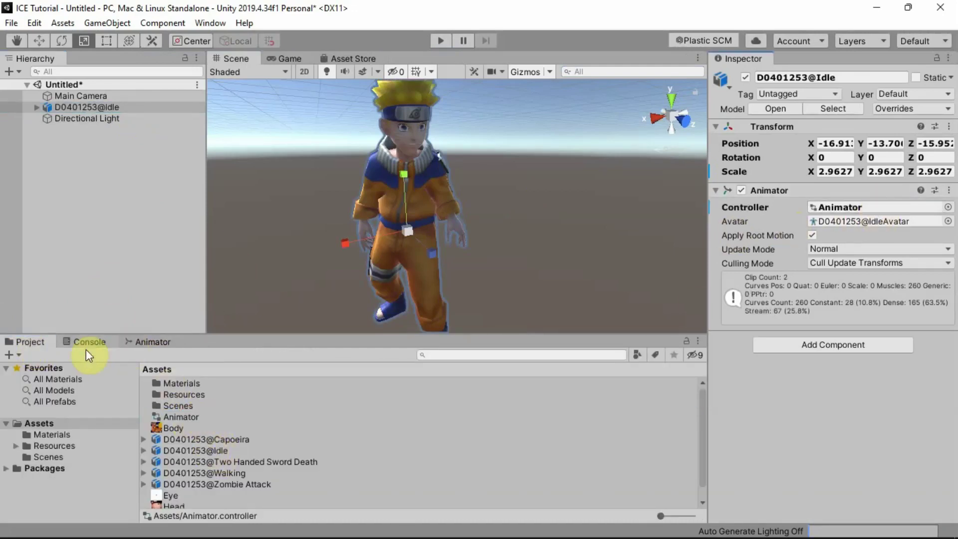
- Enlarge the Animator graph area and arrange Idle below Entry with Walking beside it in a row
click(149, 342)
click(99, 108)
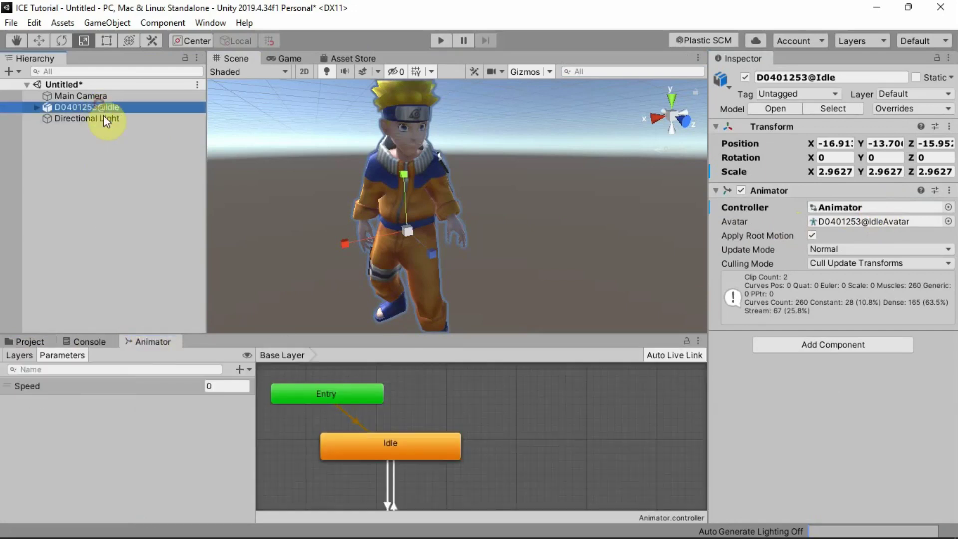
drag(309, 335, 305, 300)
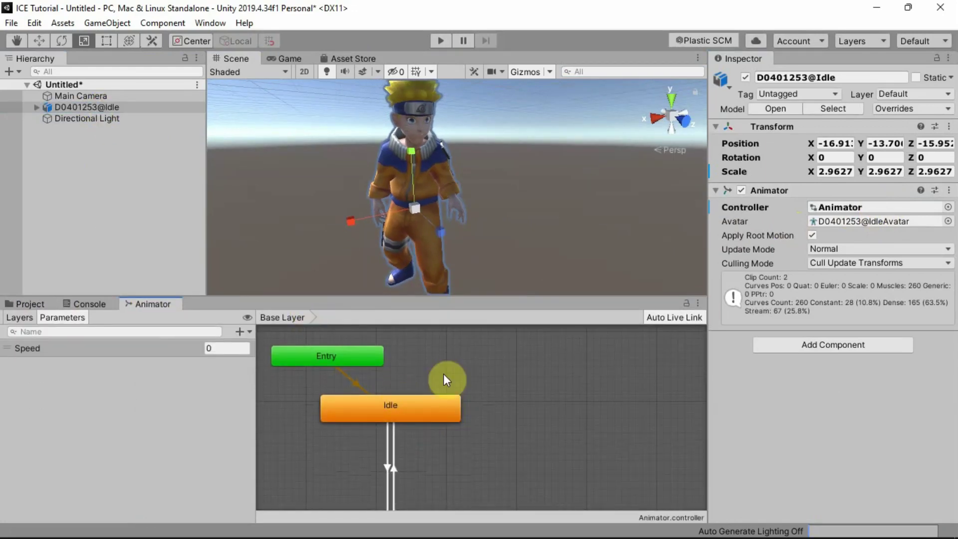
drag(454, 302, 456, 241)
drag(406, 458, 588, 352)
drag(405, 346, 355, 445)
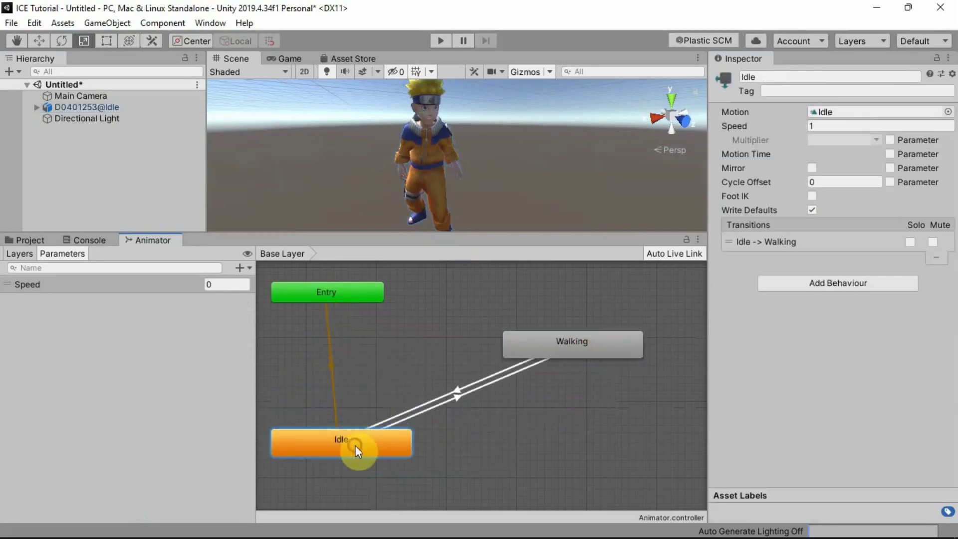
drag(574, 349, 574, 439)
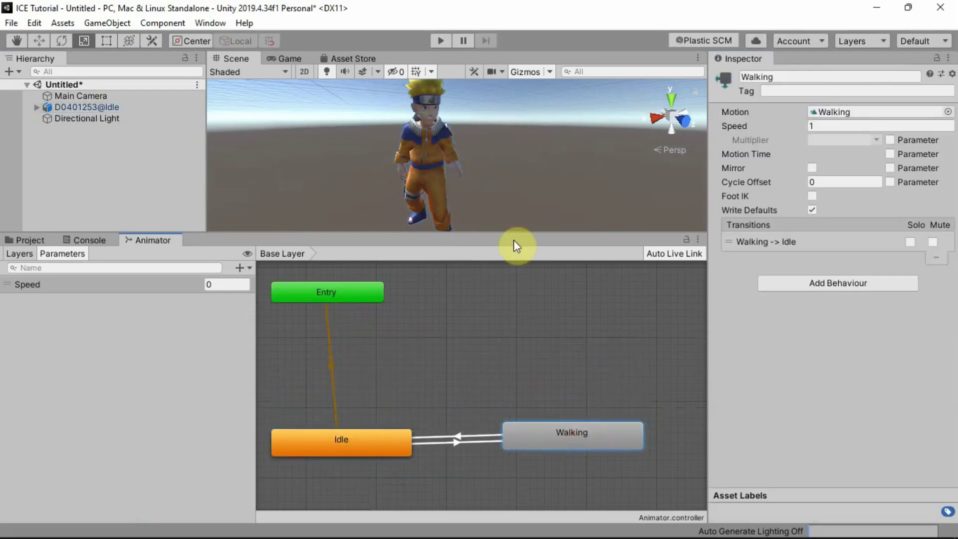
- Shrink the Animator area to give the scene more room, and run the scene in play mode with both states in view
drag(513, 240, 507, 354)
scroll(454, 417, down, 5)
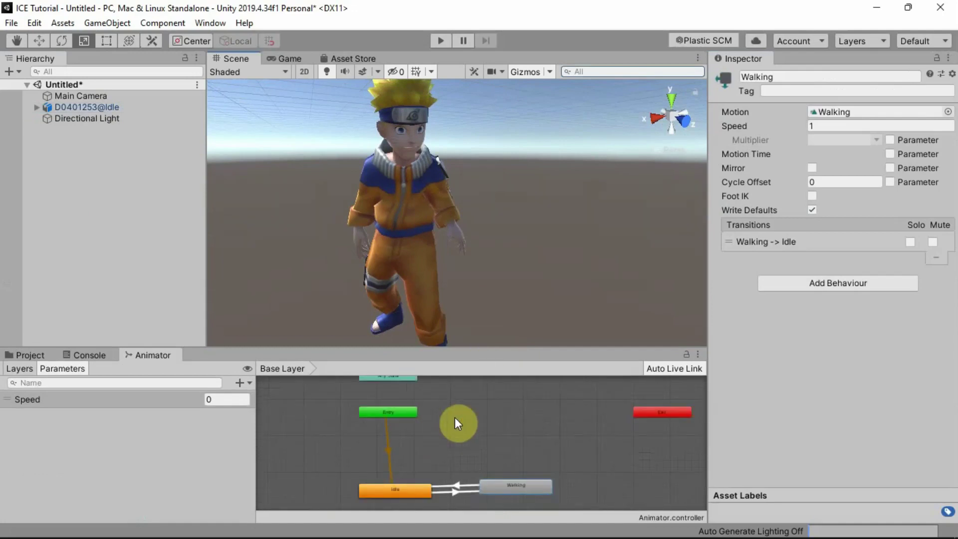
scroll(454, 417, up, 5)
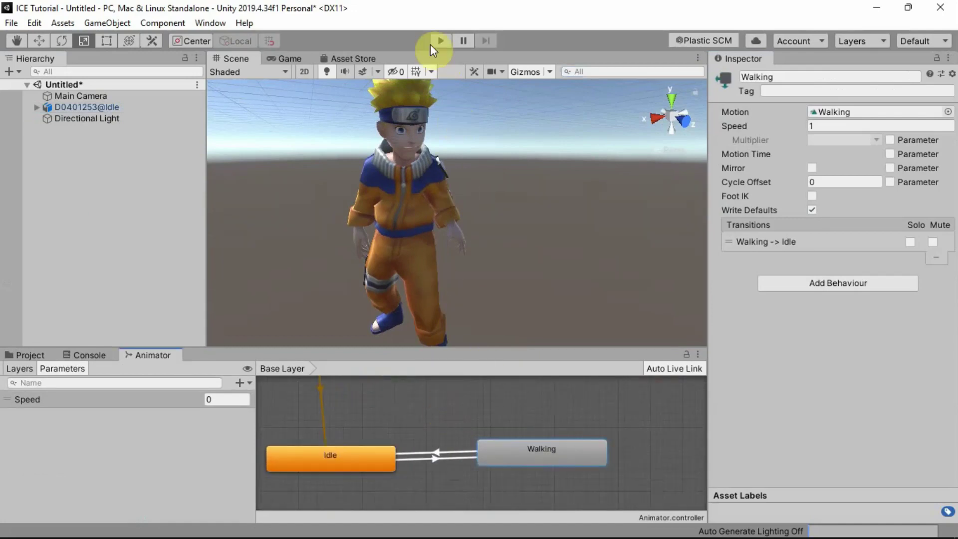
click(431, 44)
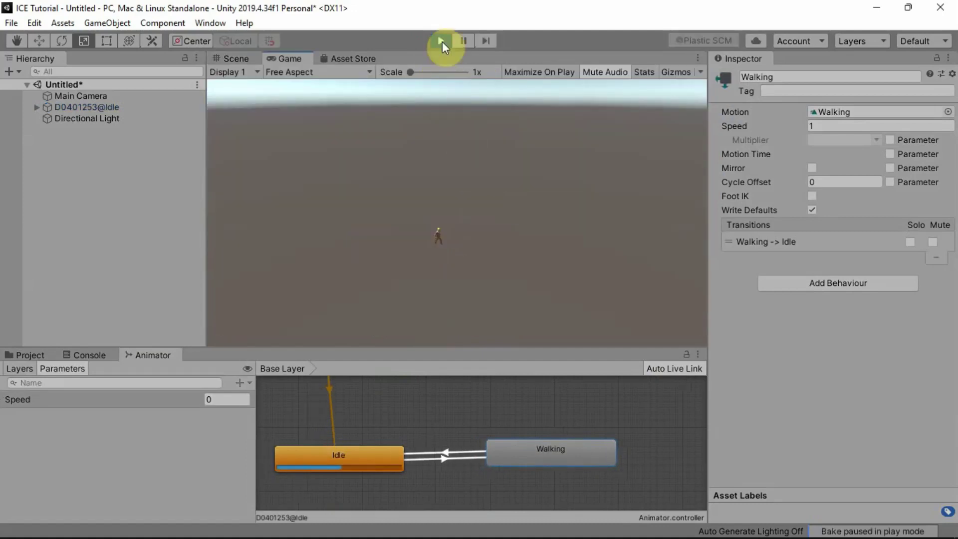
- Exit play mode and align the Main Camera with the current scene view of the character
click(441, 41)
click(131, 97)
click(107, 23)
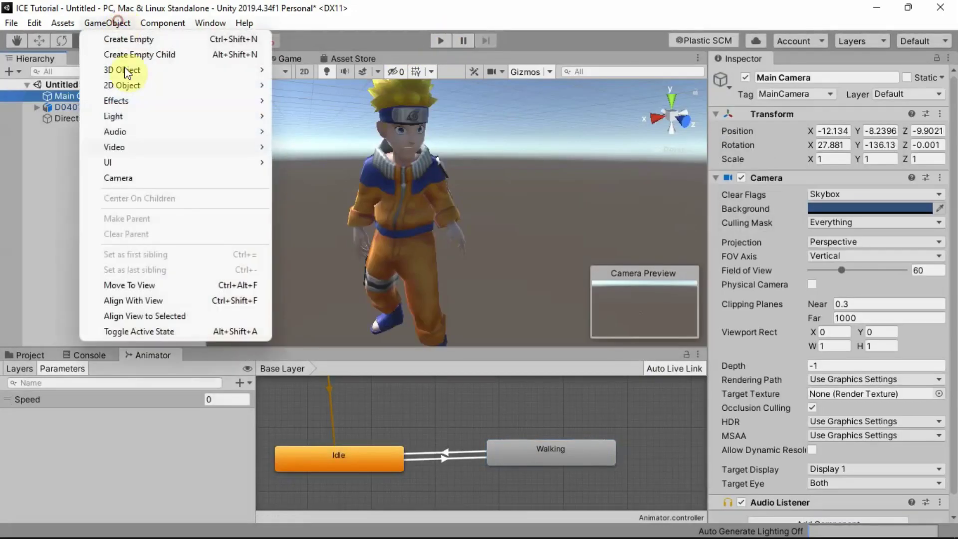
click(145, 300)
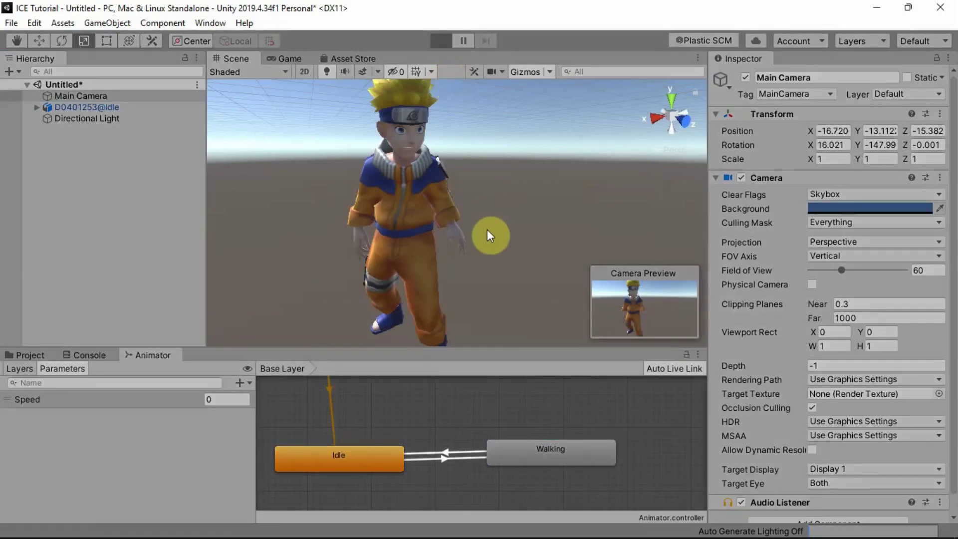
- Run the scene in play mode and set the Speed parameter to 1 to test the Idle-to-Walking transition
key(ctrl+p)
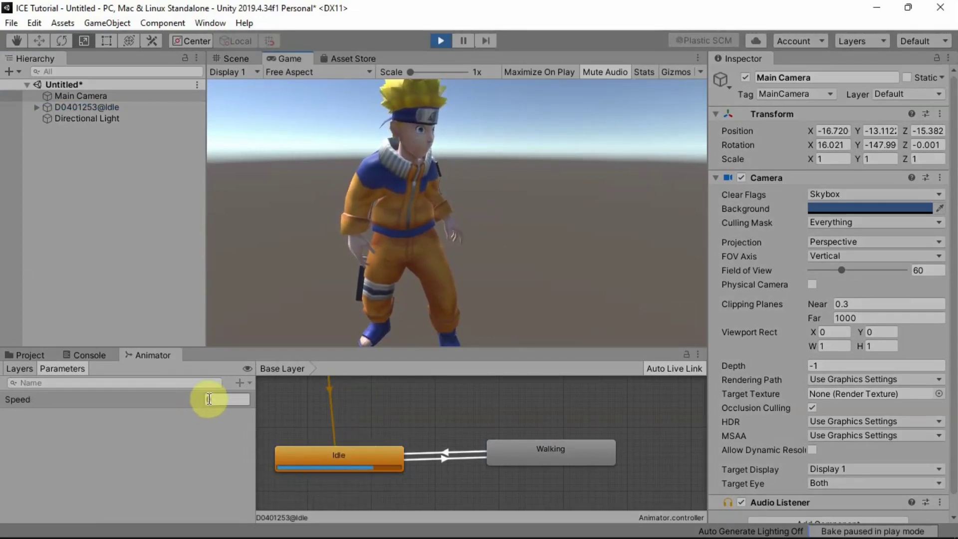
click(225, 400)
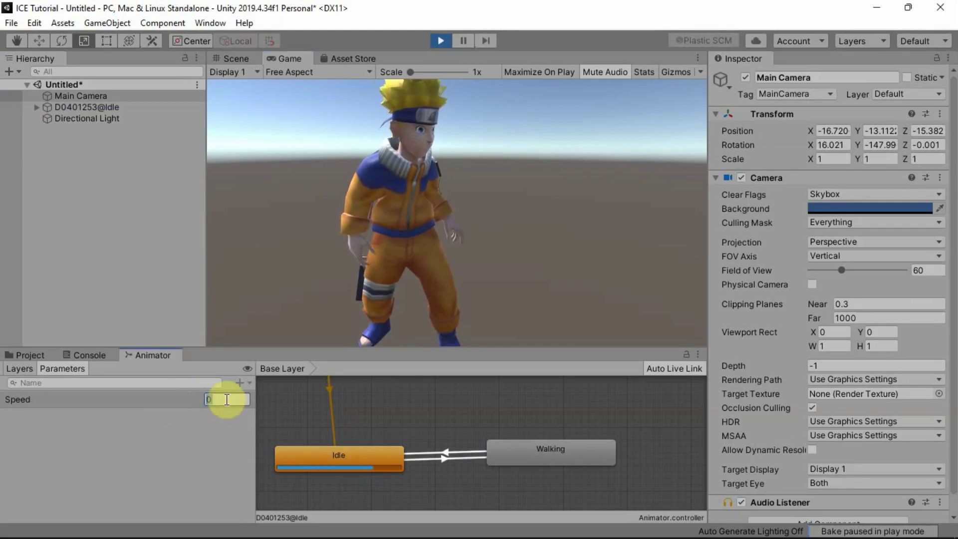
text(1)
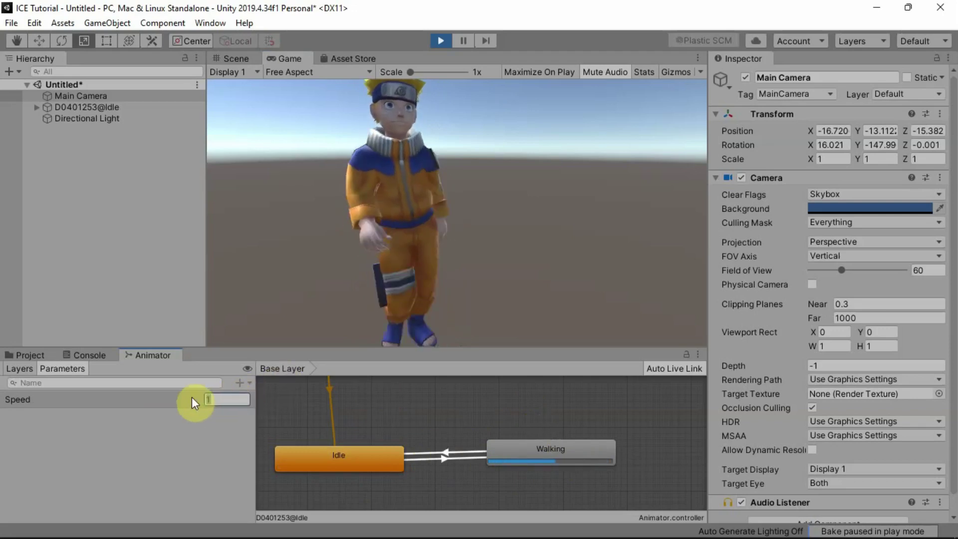
- Test the return to Idle by trying Speed values of 0 and -1, and exit play mode
text(0)
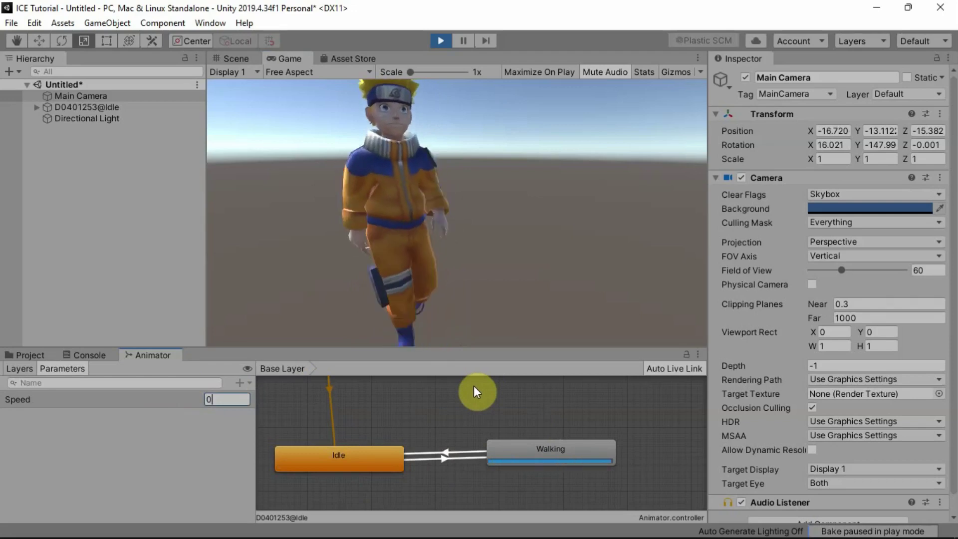
key(BackSpace)
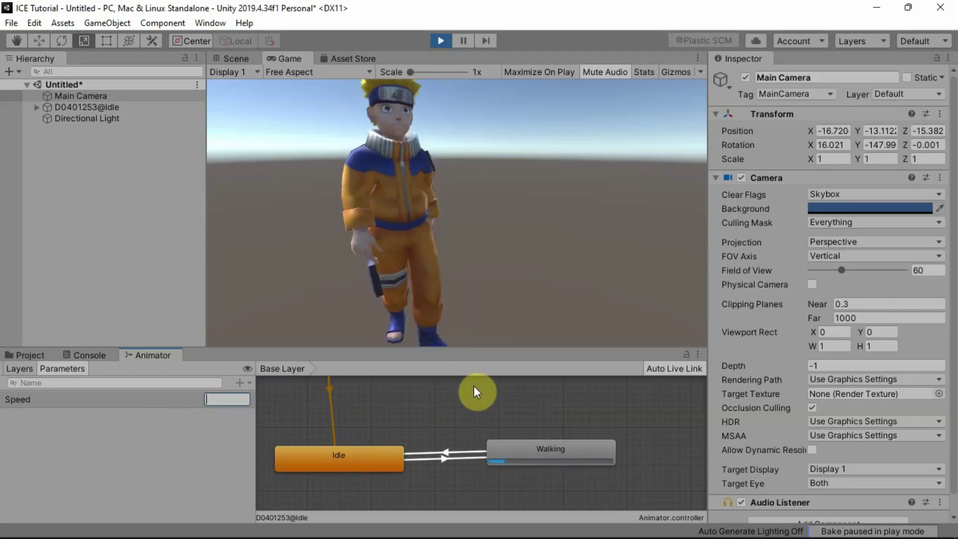
text(-)
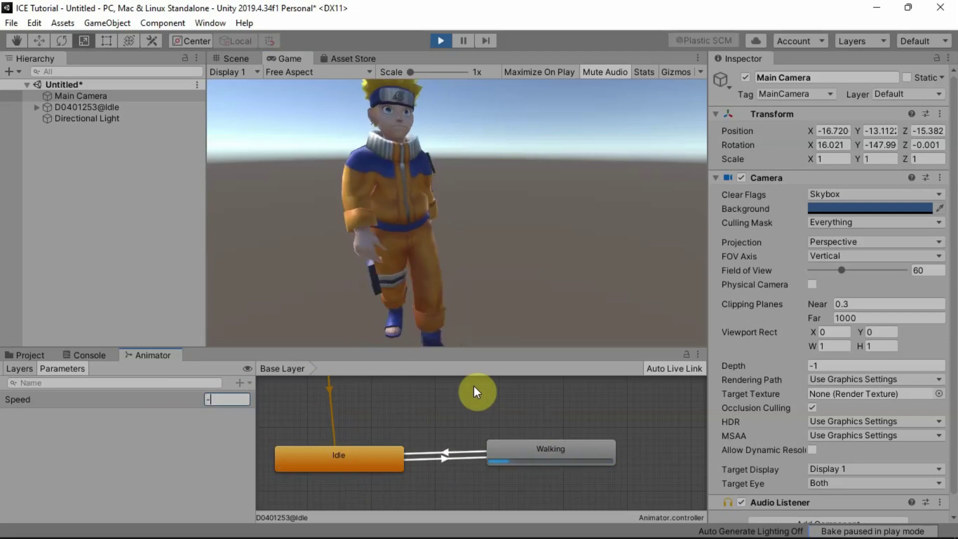
text(1)
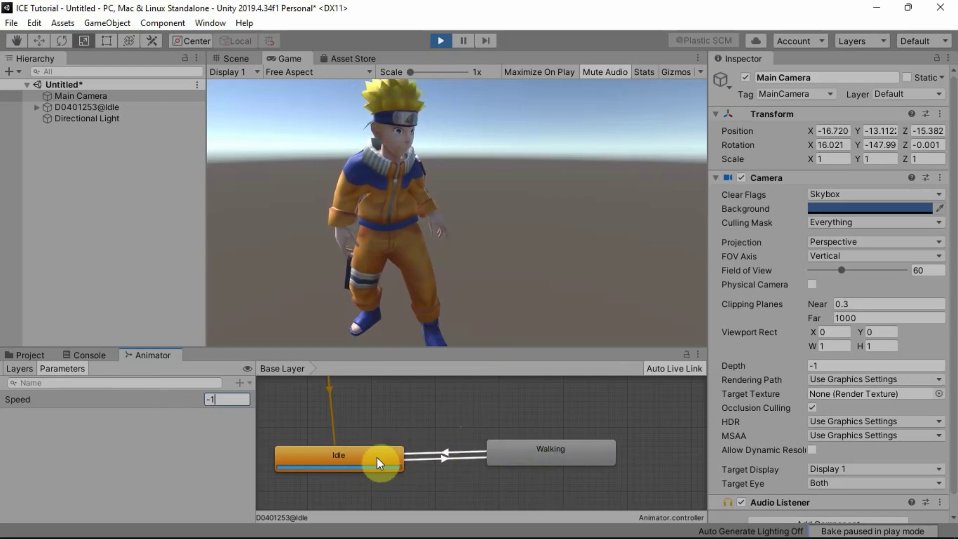
click(439, 40)
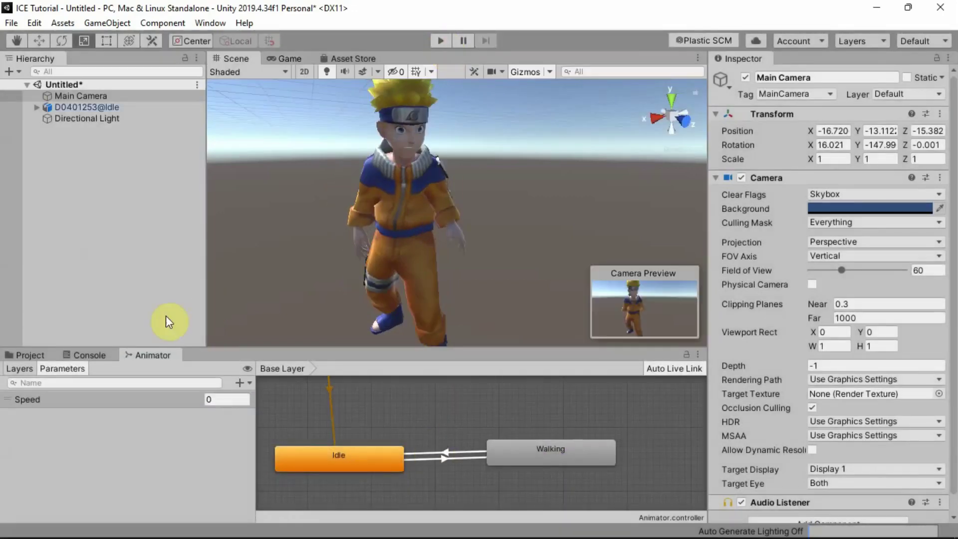
- Move the Idle and Walking states higher in the graph and undock the Animator into a floating window
drag(357, 456, 366, 421)
drag(542, 462, 542, 437)
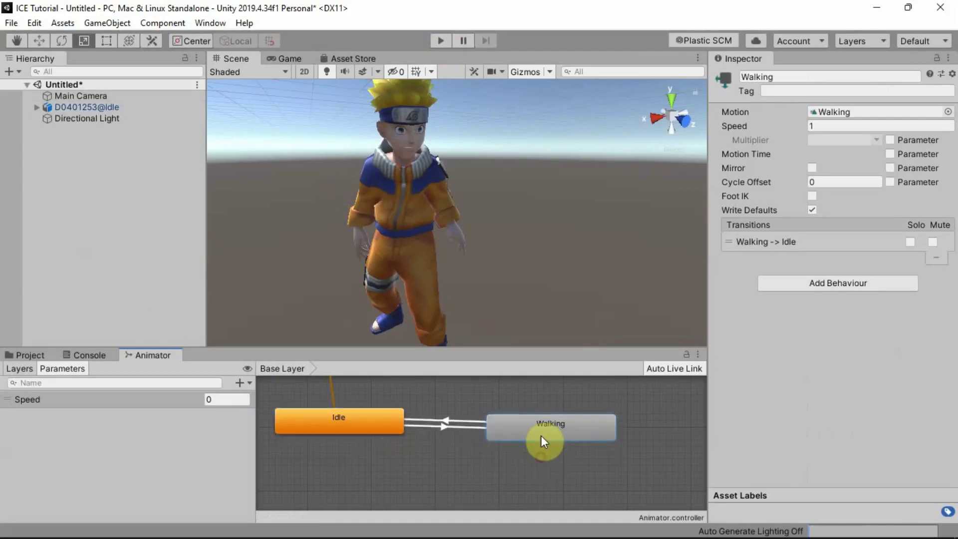
drag(156, 354, 416, 240)
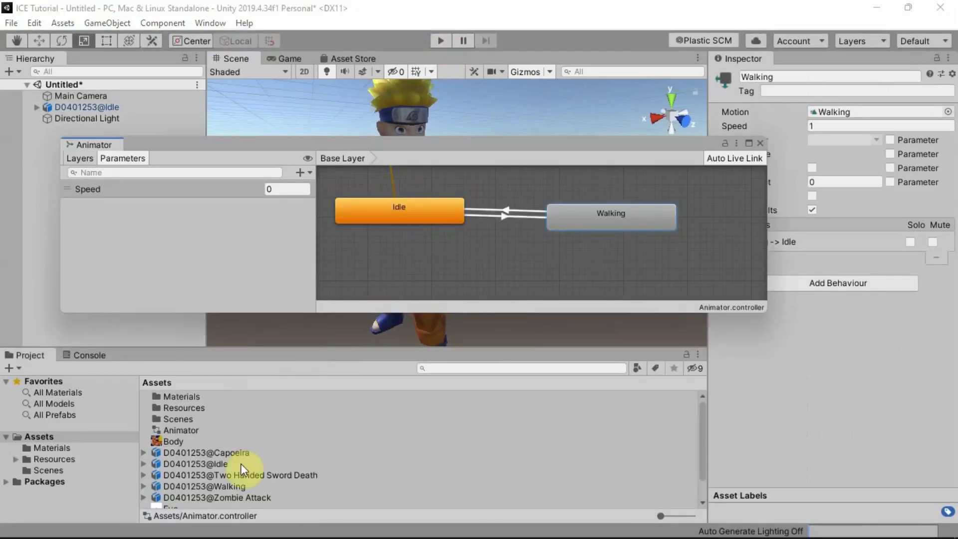
- Add the D0401253@Two Handed Sword Death animation as a state below Idle and Walking, making the Animator window taller
drag(242, 475, 465, 258)
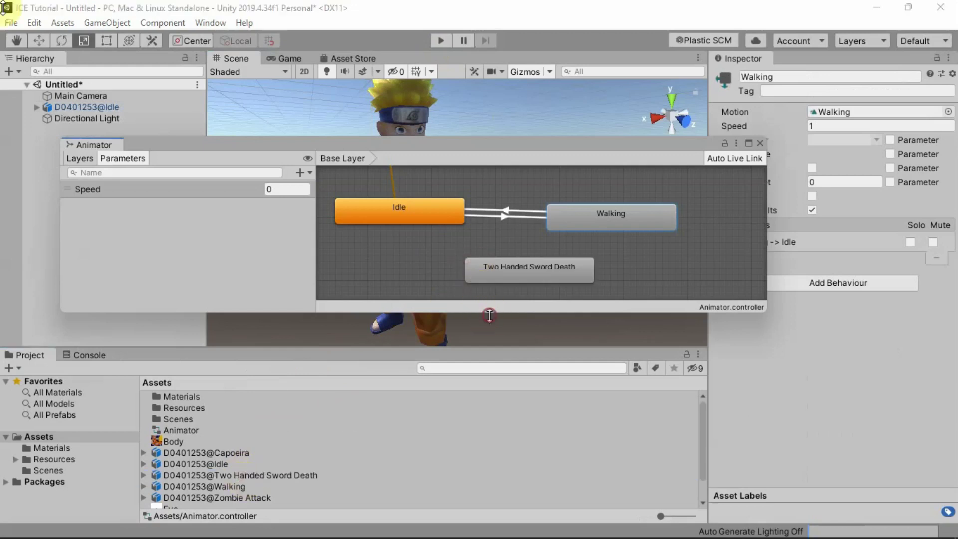
drag(490, 313, 490, 395)
drag(519, 268, 499, 299)
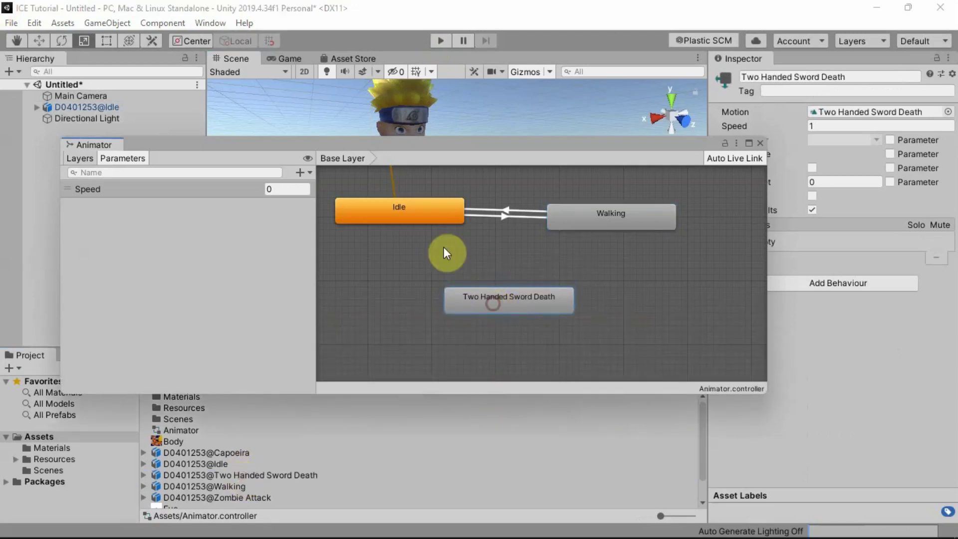
- Make transitions from Idle and from Walking to the Two Handed Sword Death state
right_click(442, 209)
click(466, 216)
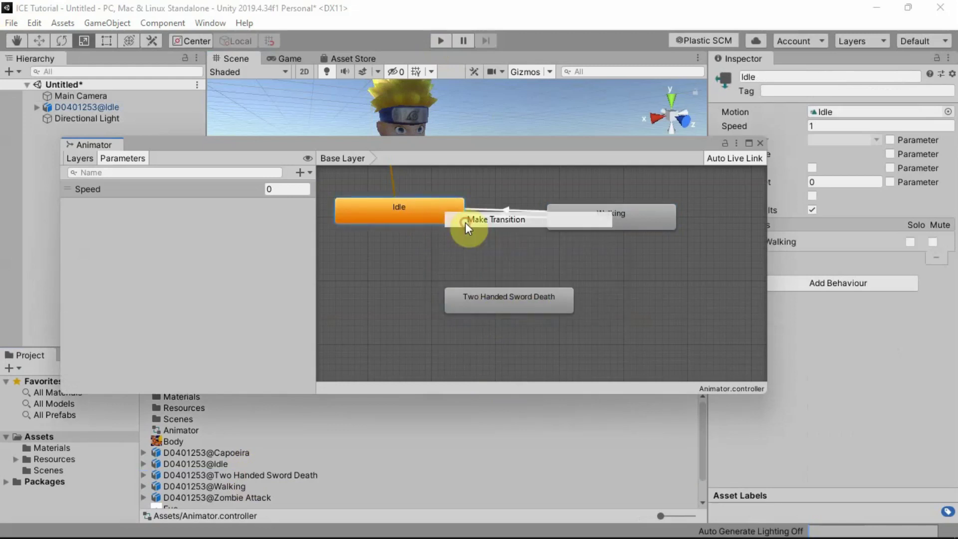
right_click(440, 216)
click(469, 223)
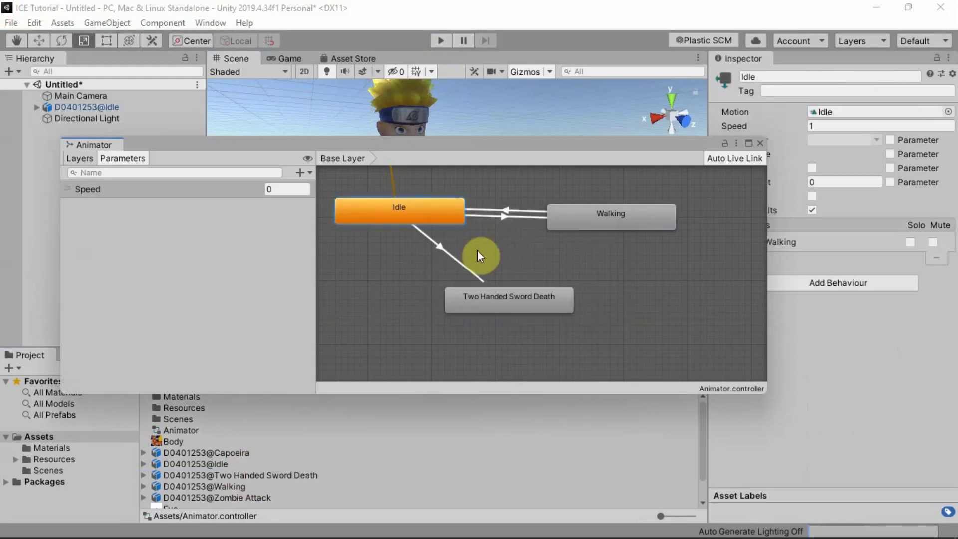
click(490, 294)
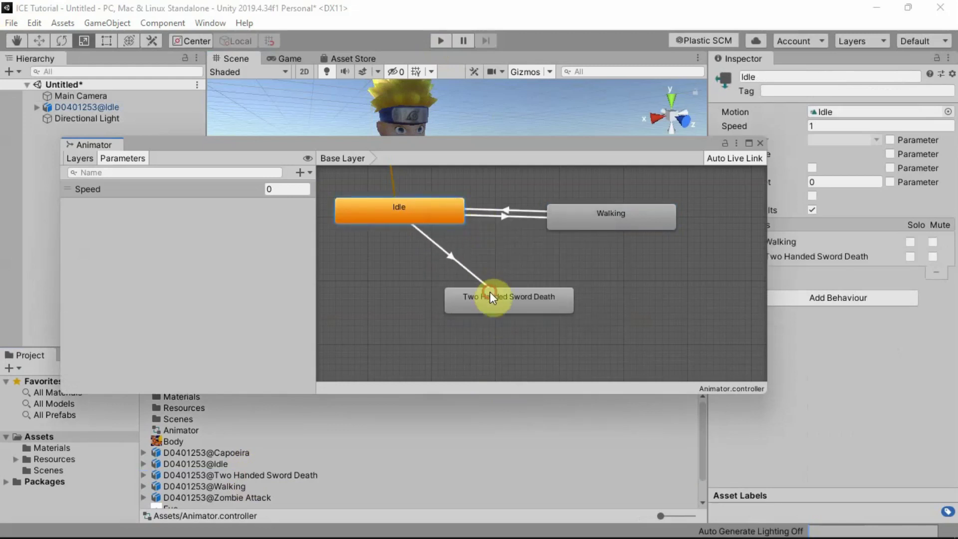
right_click(614, 213)
click(638, 220)
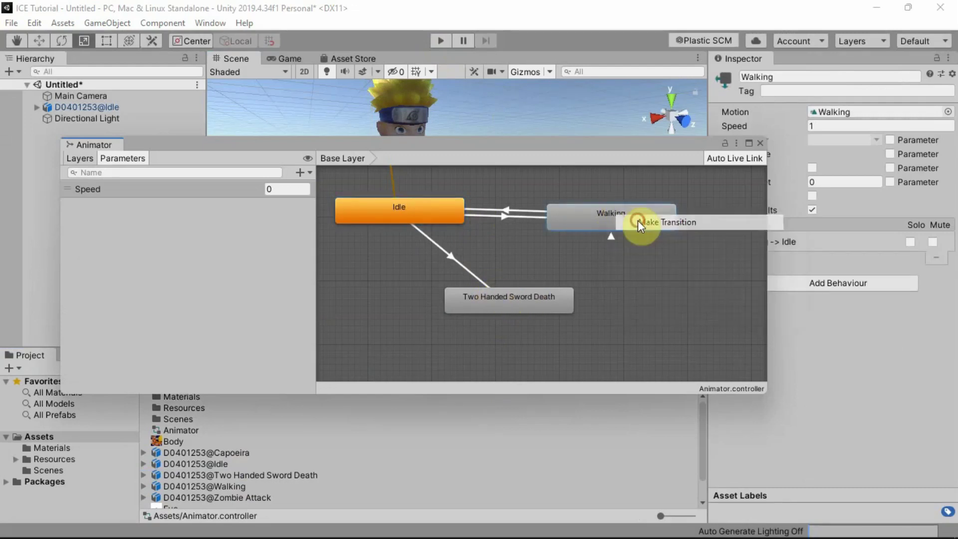
click(508, 294)
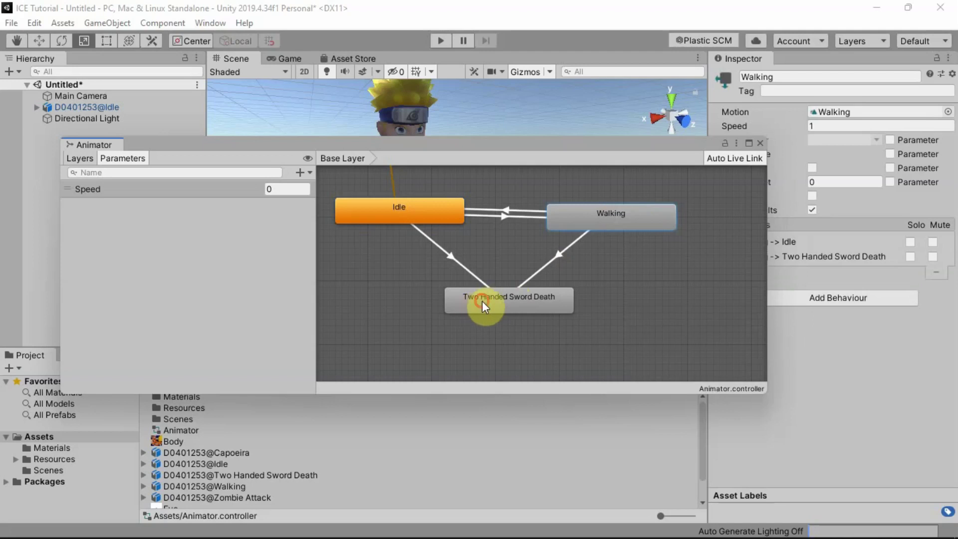
- Make return transitions from Two Handed Sword Death to Idle and to Walking, and level Walking with Idle
click(482, 301)
right_click(485, 301)
click(504, 312)
click(408, 214)
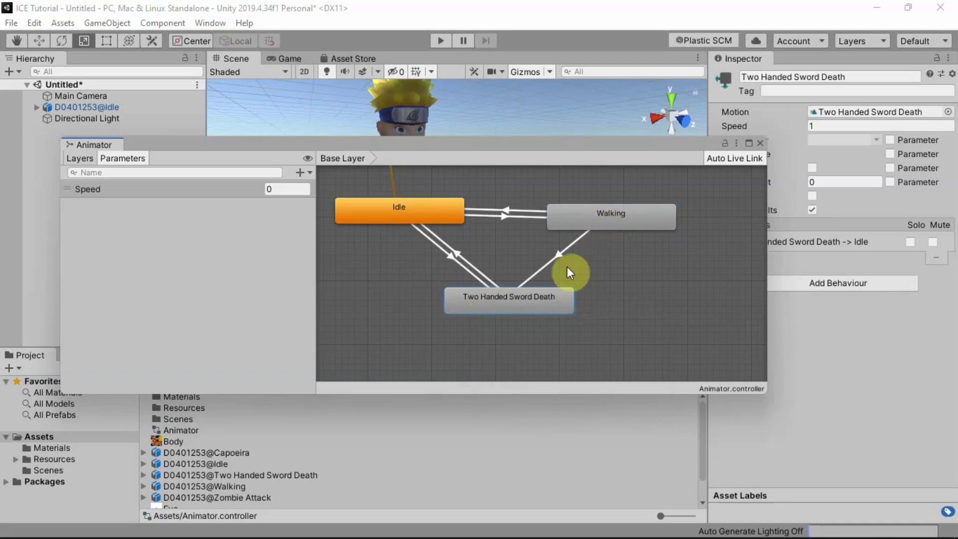
right_click(522, 303)
click(532, 304)
click(627, 225)
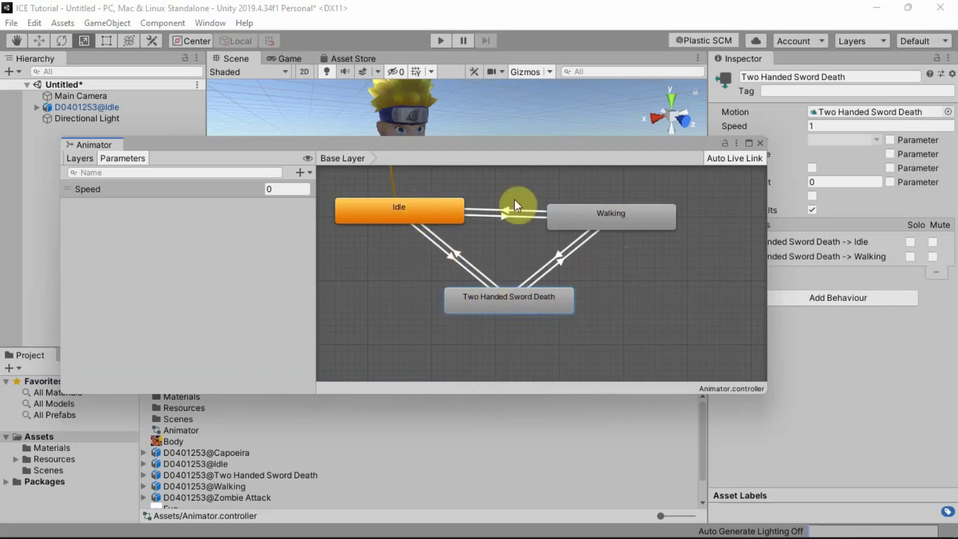
drag(598, 213, 599, 209)
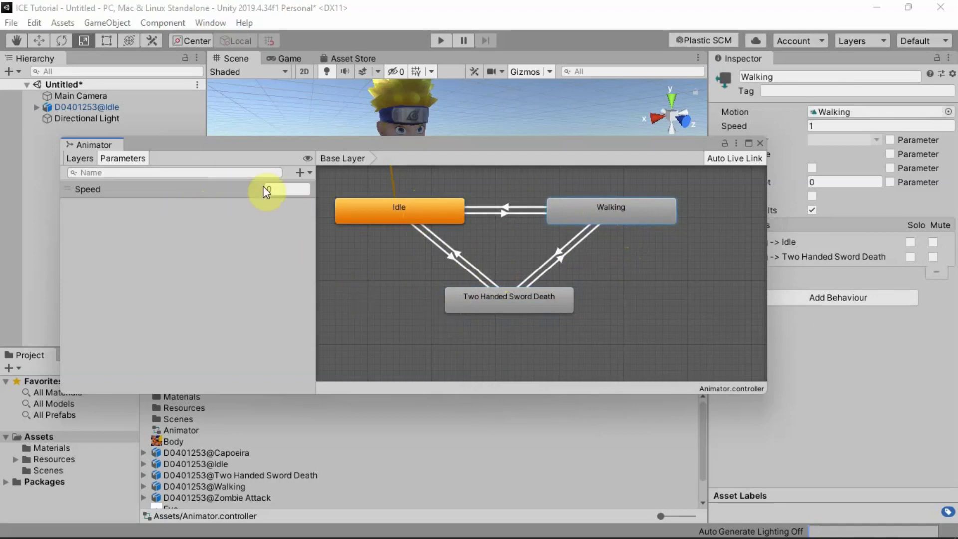
- Add a Trigger parameter named Attack and move the Two Handed Sword Death state lower in the graph
click(306, 173)
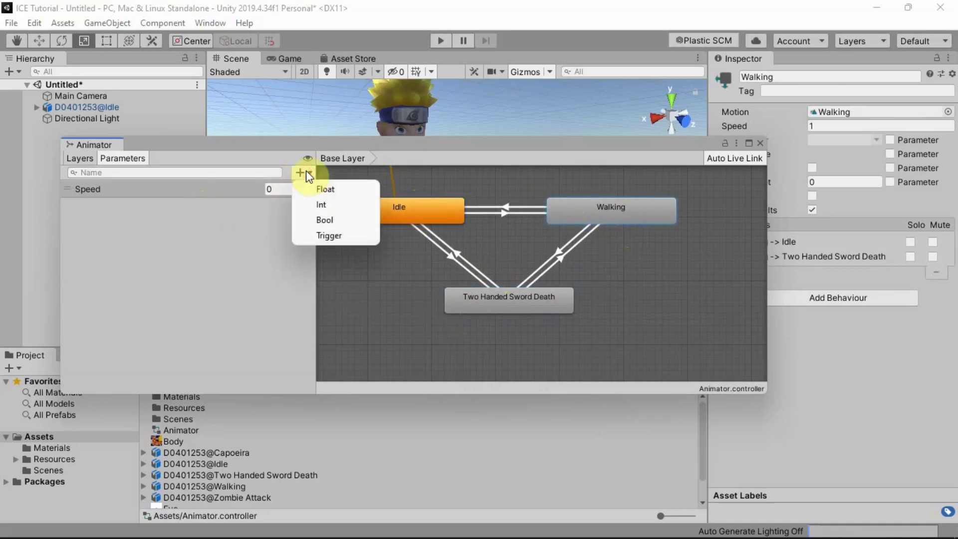
click(321, 236)
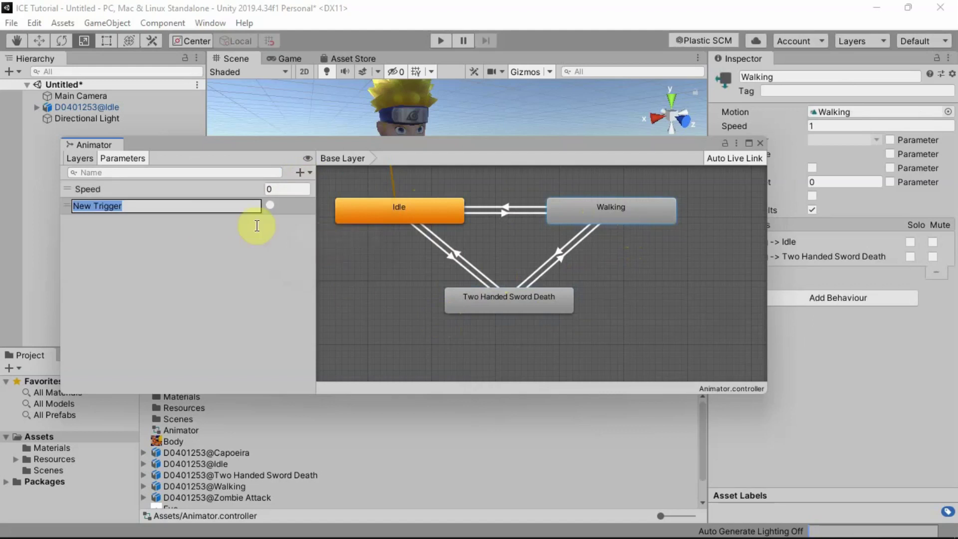
text(Atta)
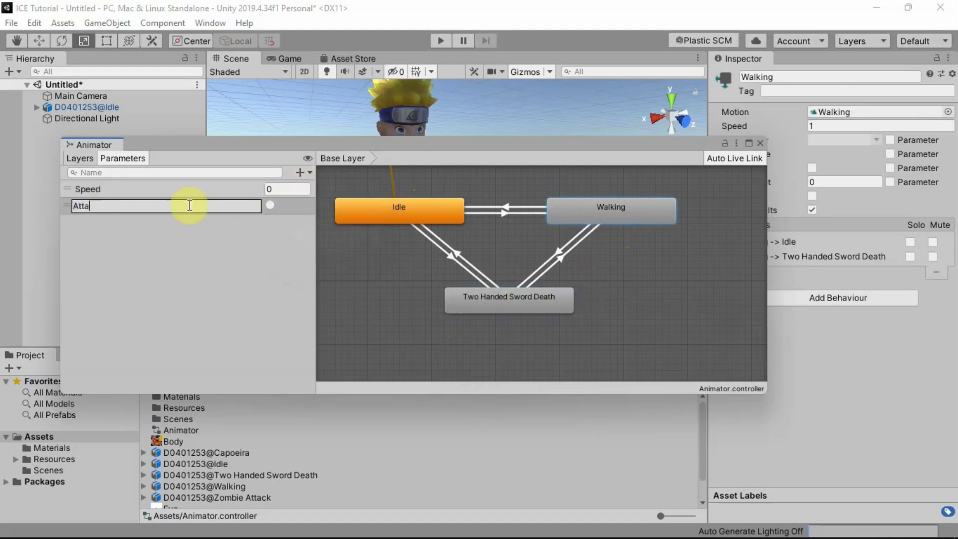
text(ck)
key(Return)
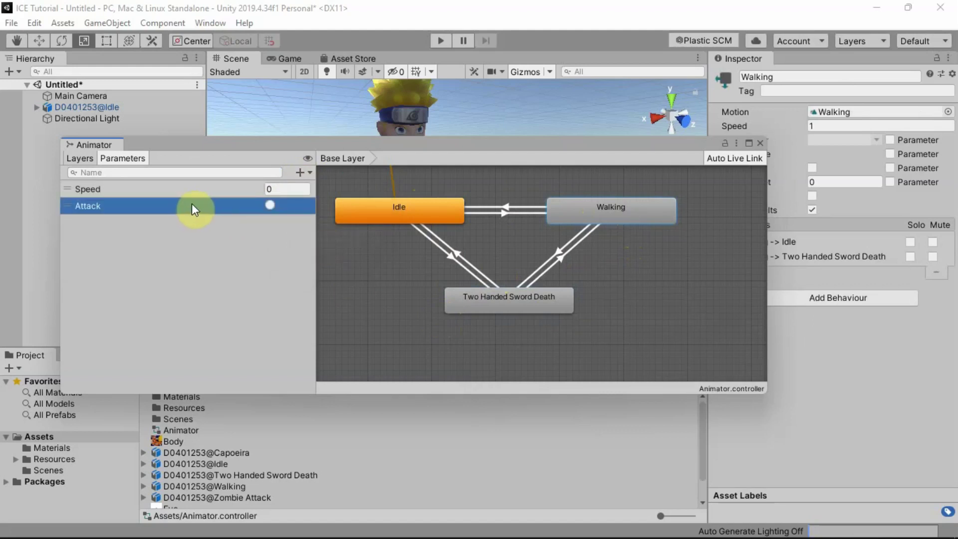
drag(513, 303, 525, 335)
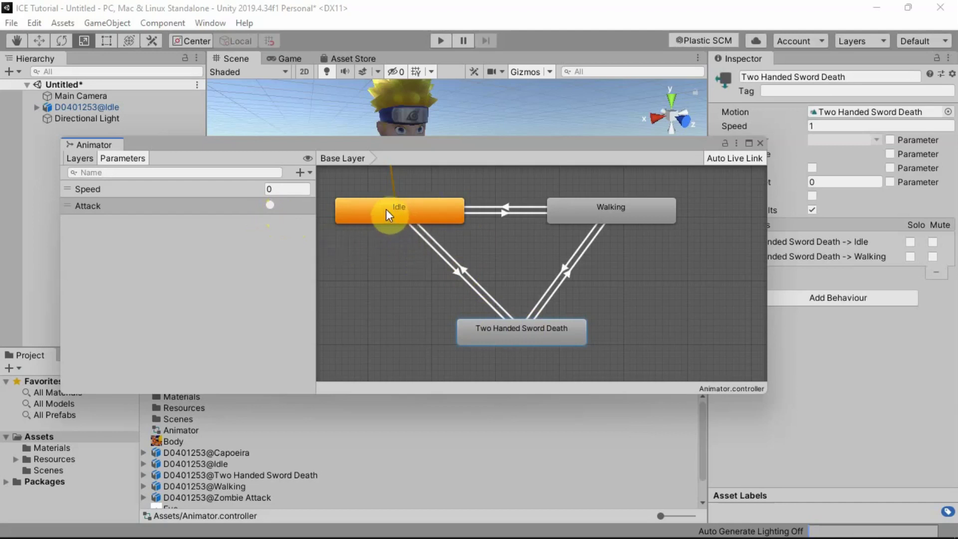
- Turn off Has Exit Time on the Idle-to-Two Handed Sword Death transition and add an Attack condition, keeping the Inspector uncovered
click(456, 274)
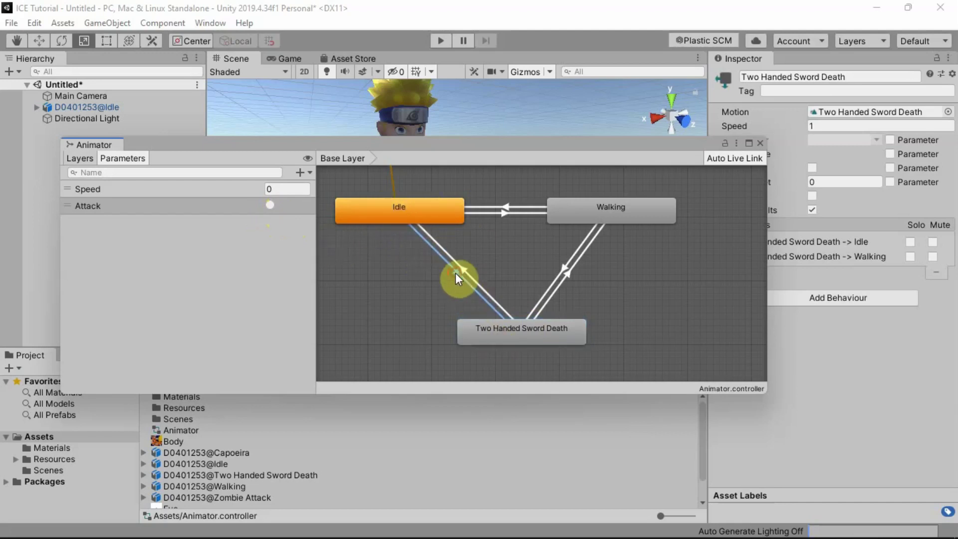
drag(598, 145, 614, 161)
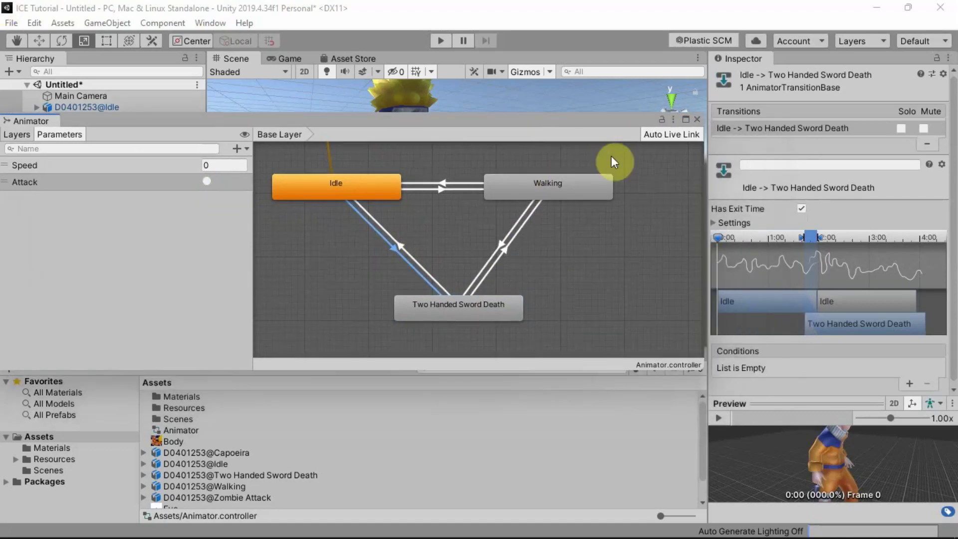
click(802, 208)
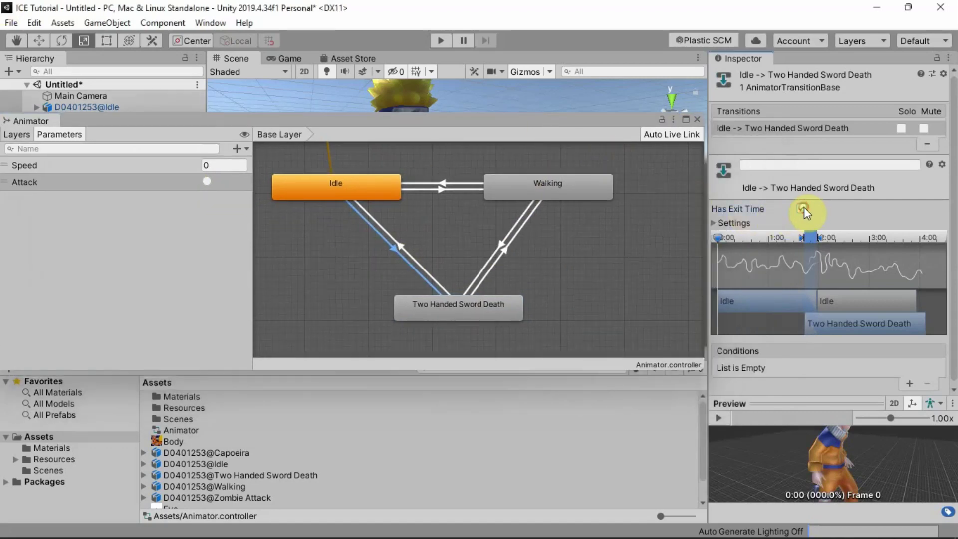
click(910, 384)
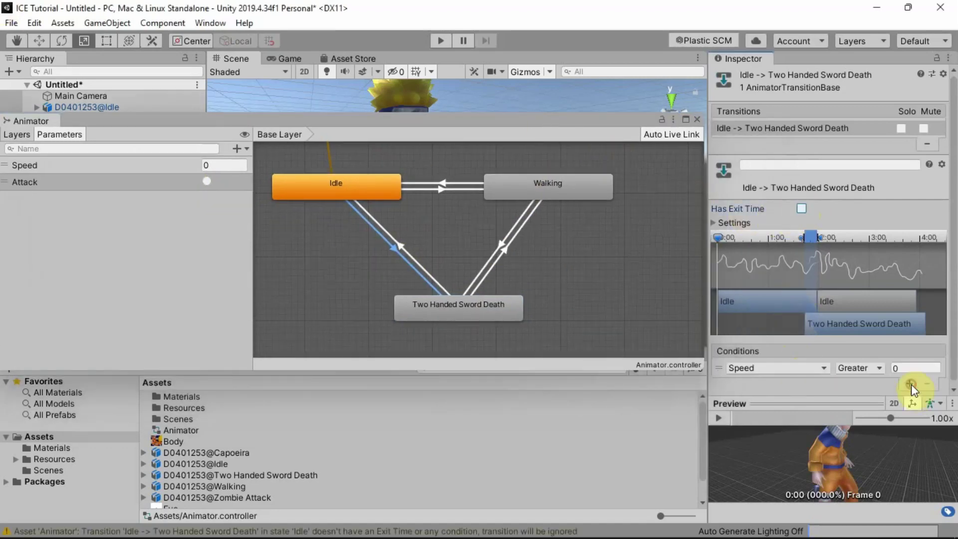
click(817, 370)
click(791, 407)
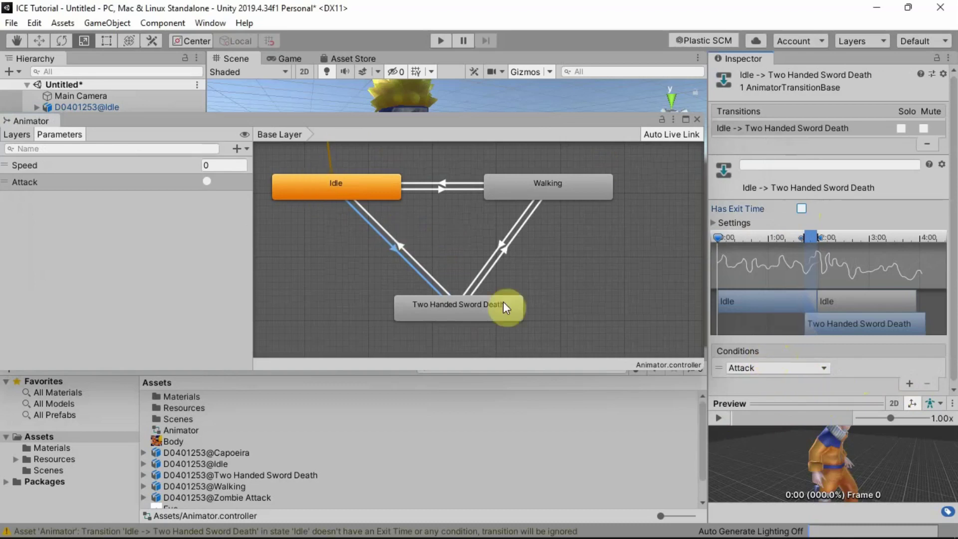
- Turn off Has Exit Time on the Walking-to-Two Handed Sword Death transition and add an Attack condition
click(509, 240)
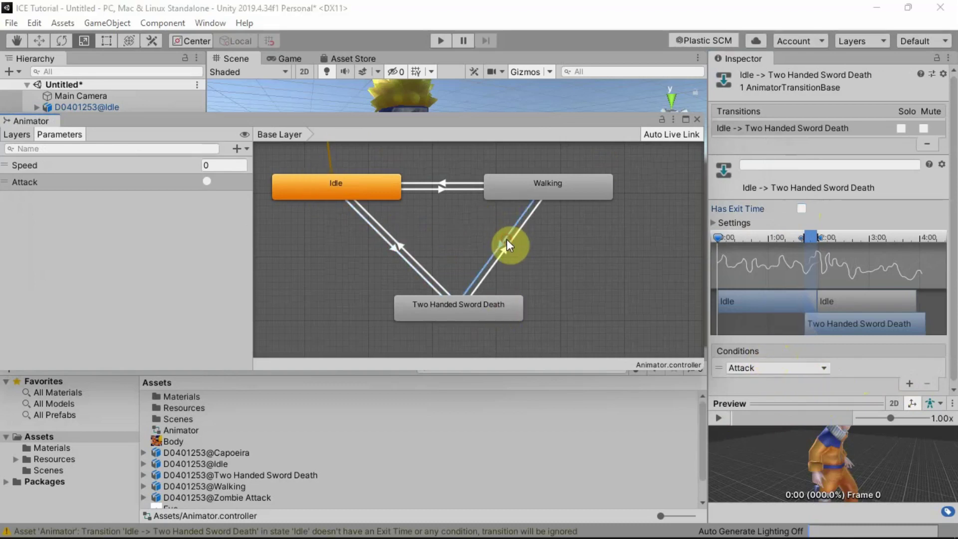
click(800, 209)
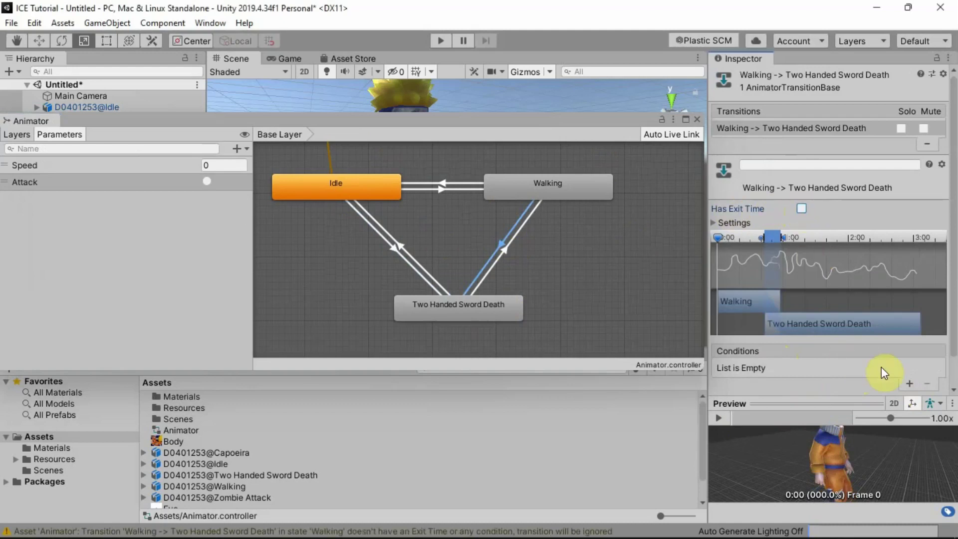
click(909, 383)
click(826, 369)
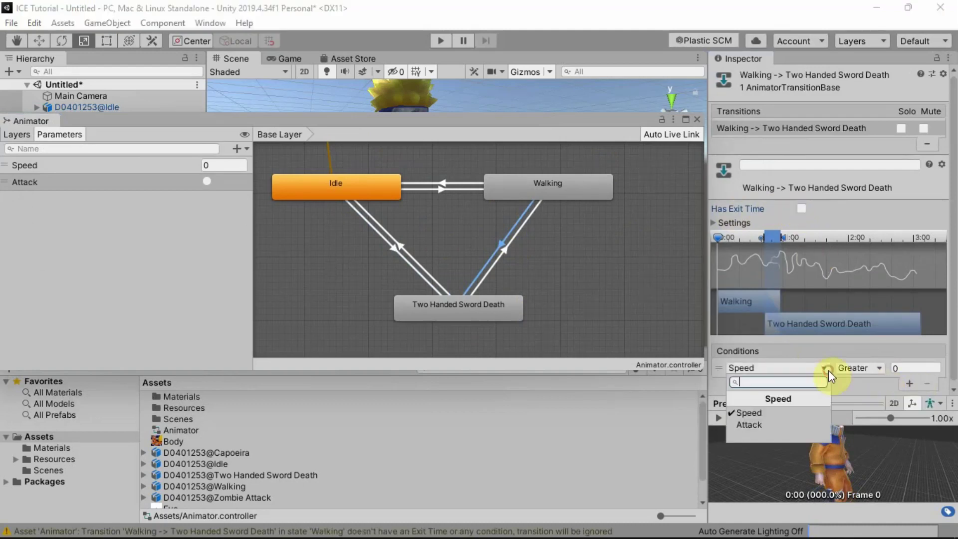
click(786, 423)
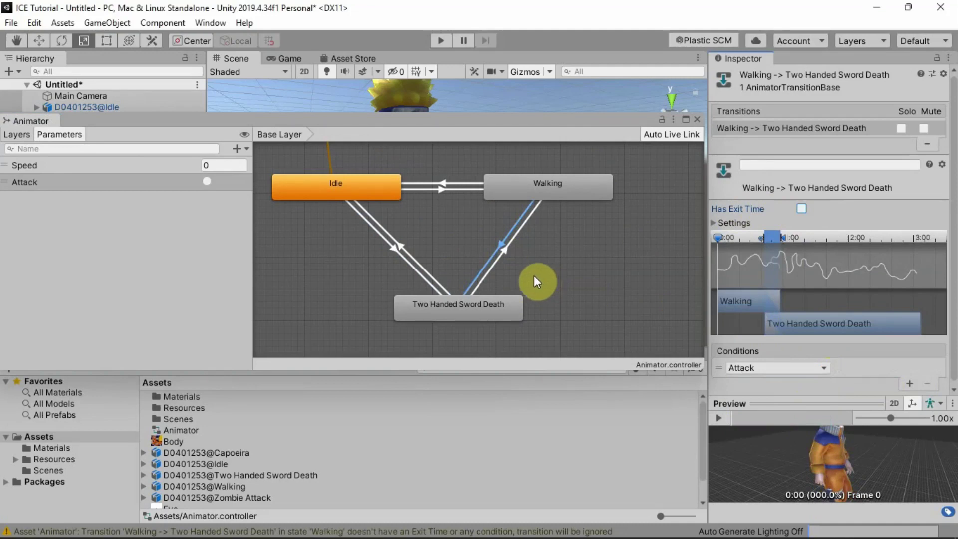
- Examine the exit time and conditions of the transitions linking Idle, Walking and Two Handed Sword Death, keeping the Inspector in view
click(402, 252)
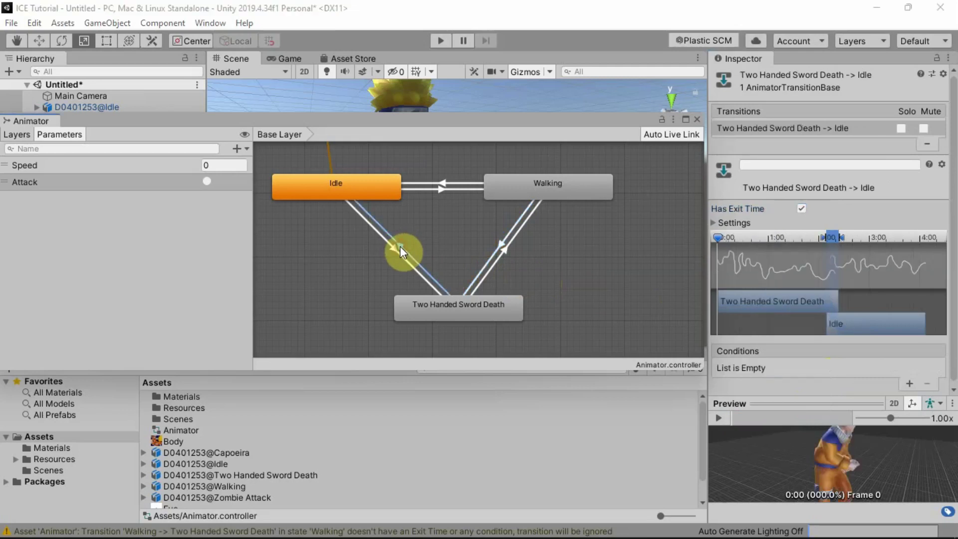
click(505, 252)
drag(486, 122, 617, 181)
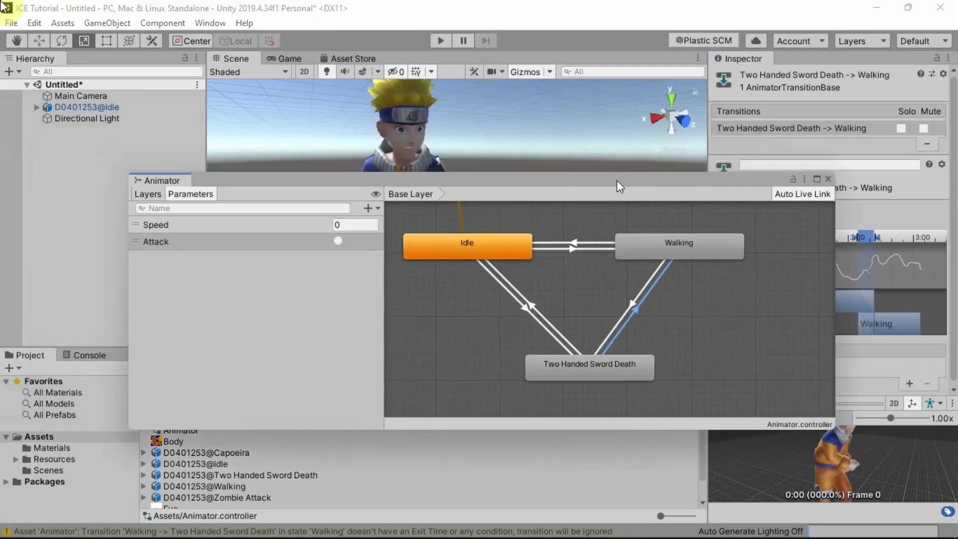
click(615, 181)
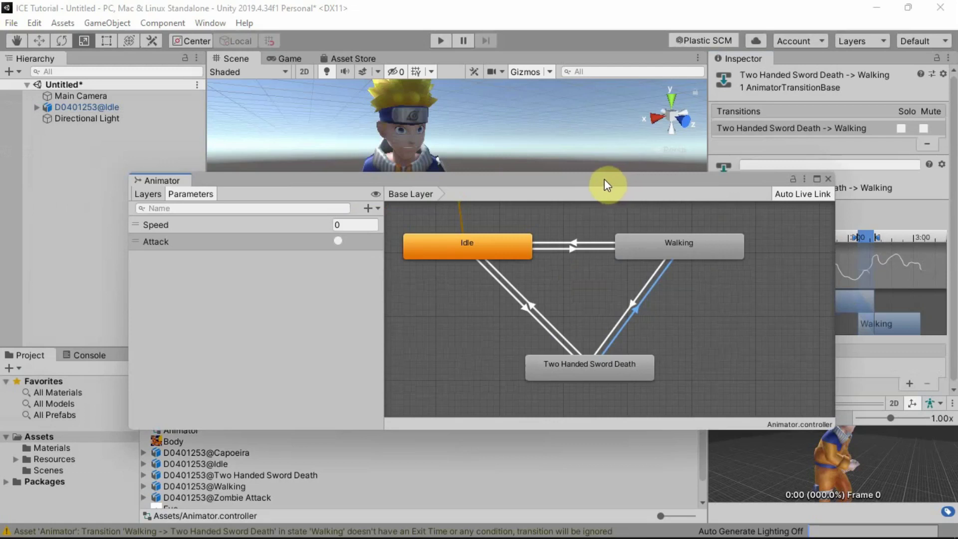
drag(602, 180, 507, 150)
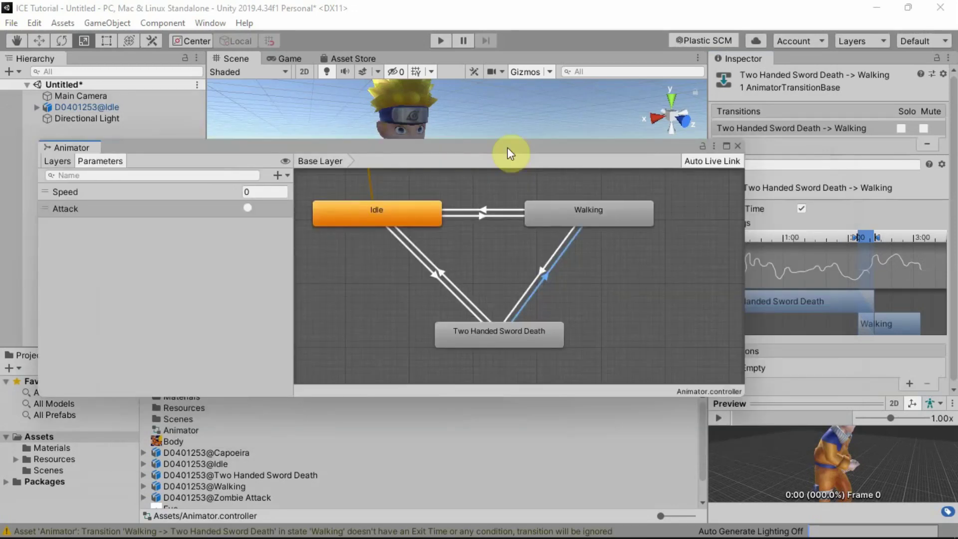
drag(507, 148, 523, 211)
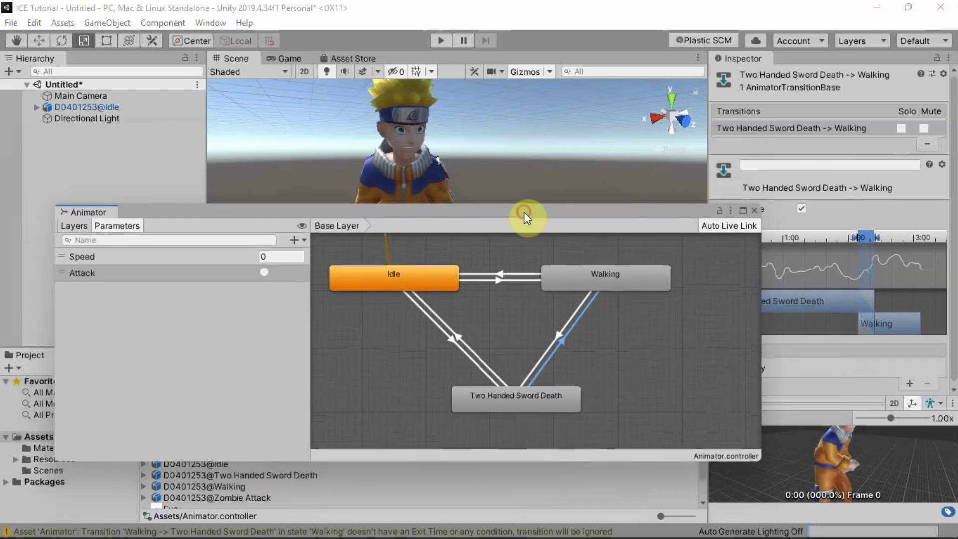
click(450, 339)
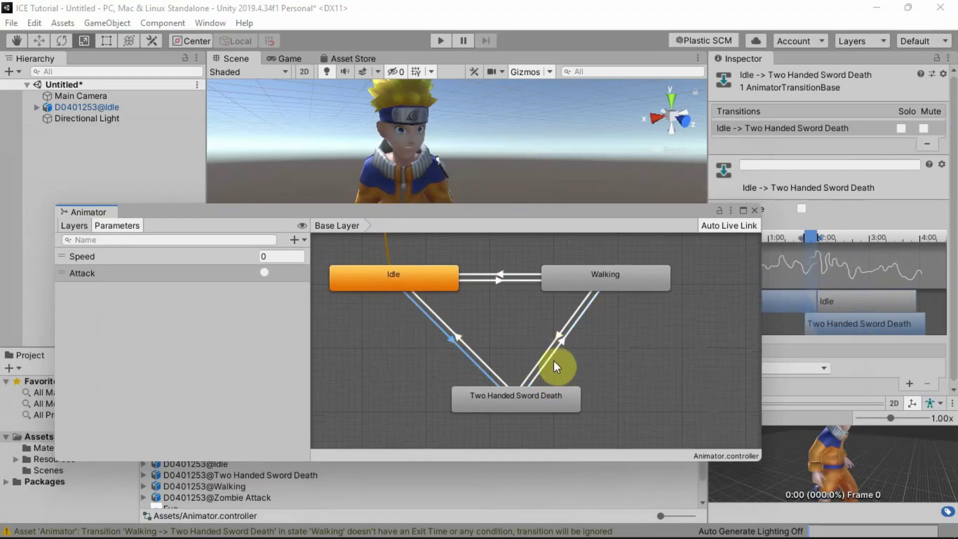
click(600, 275)
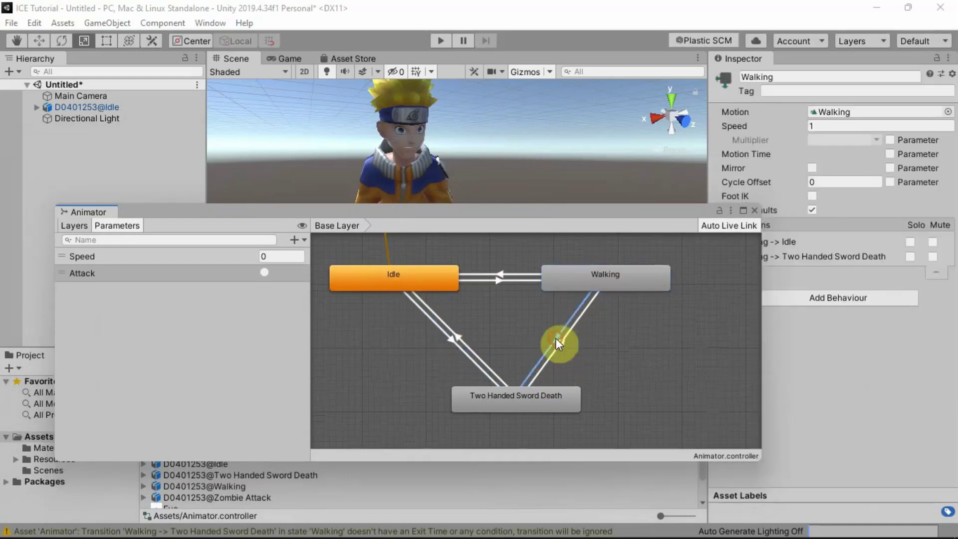
click(557, 338)
click(459, 339)
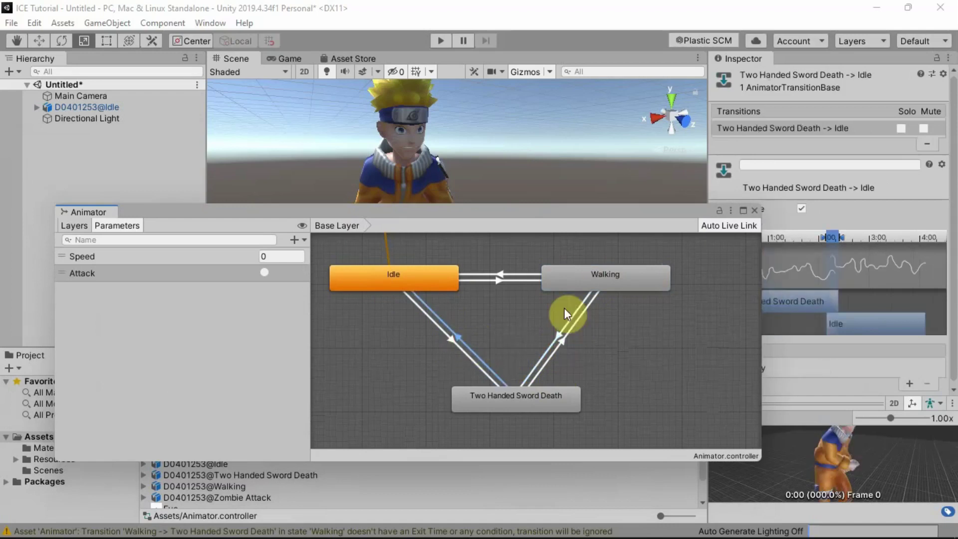
drag(646, 219, 597, 208)
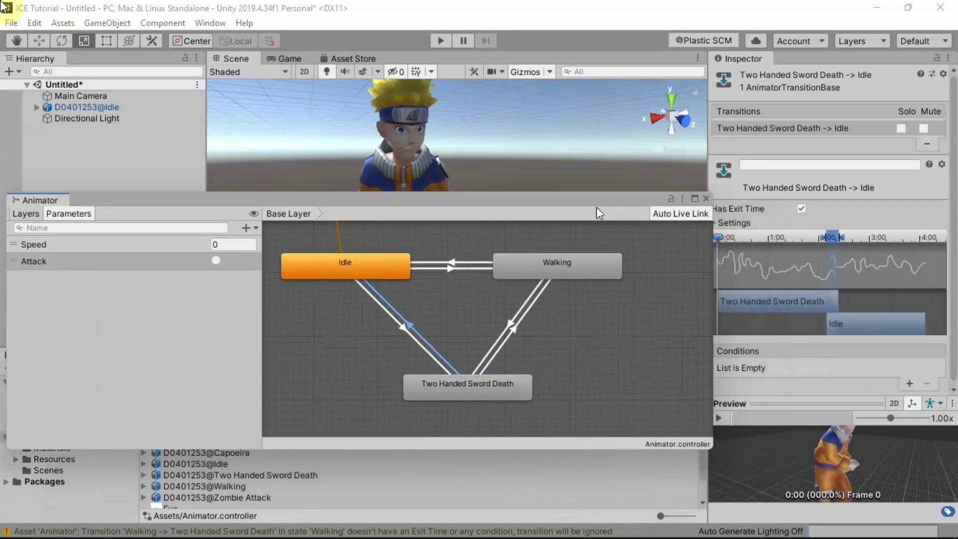
click(514, 329)
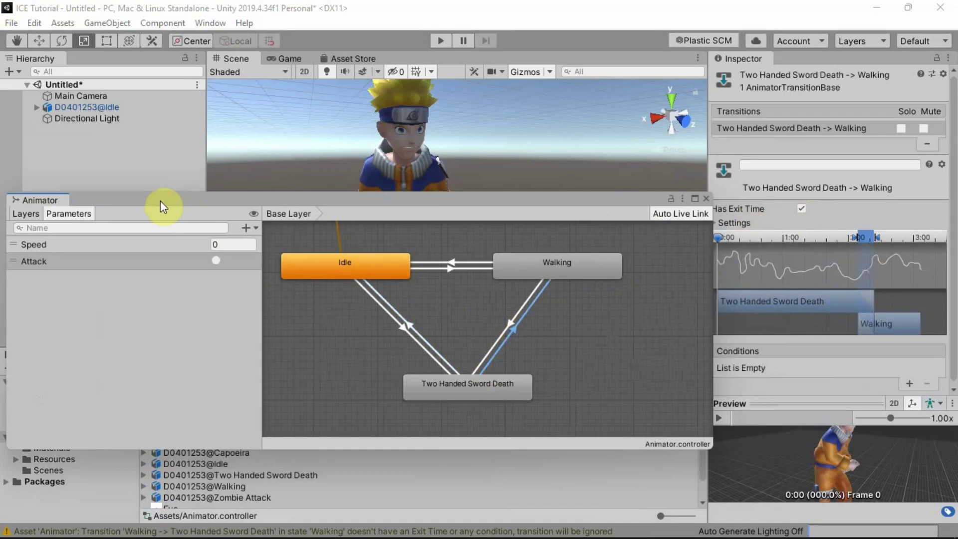
- Dock the Animator beside the Project panel with more height, and test the Attack trigger twice from Idle in Play mode
drag(160, 201, 83, 355)
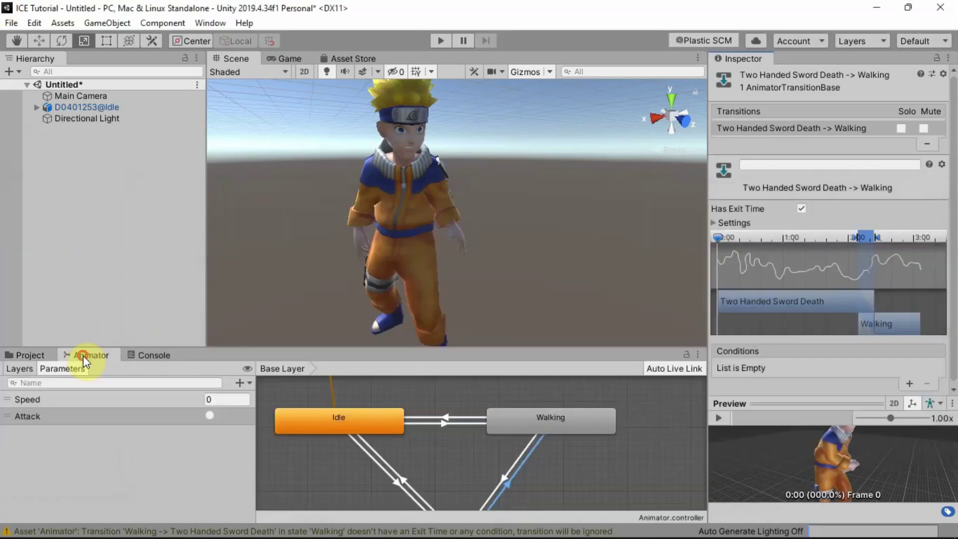
click(439, 40)
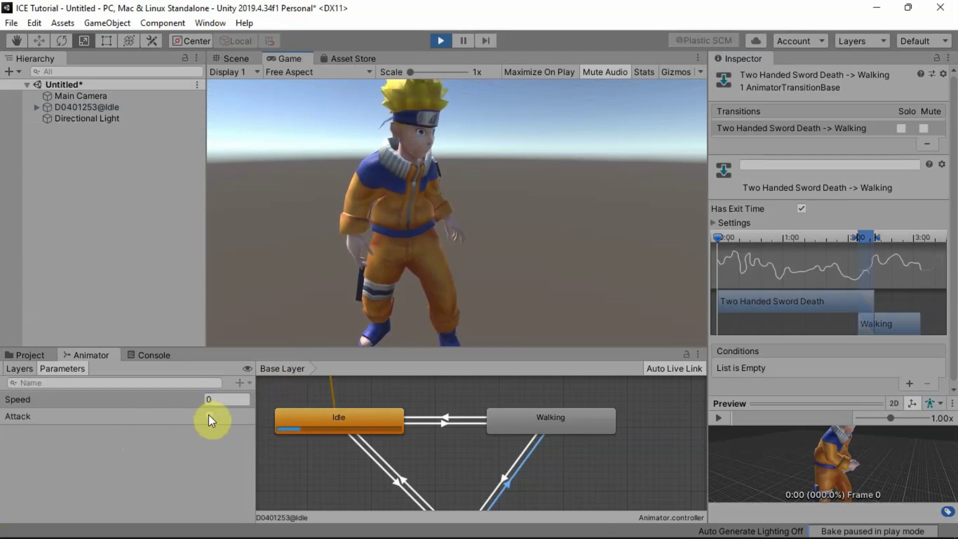
drag(354, 346, 364, 305)
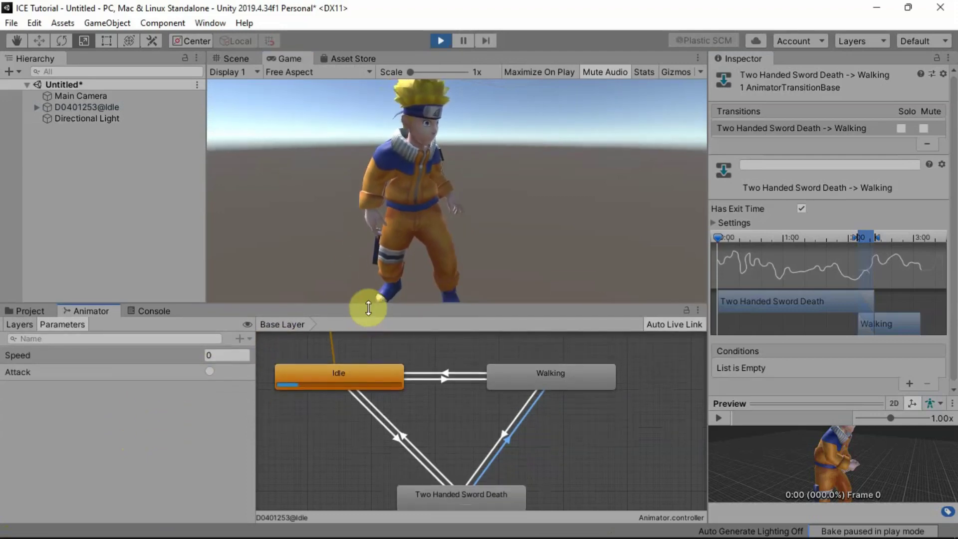
click(212, 371)
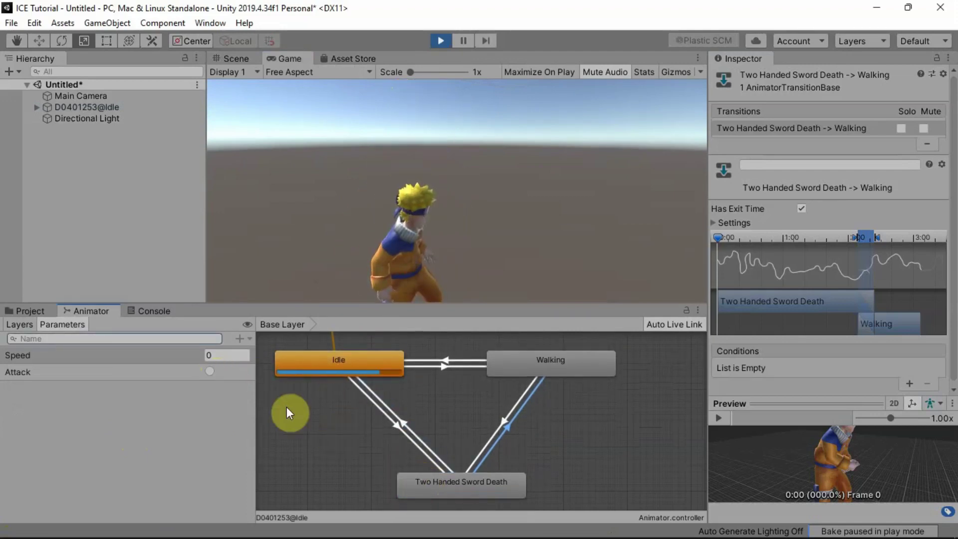
click(212, 372)
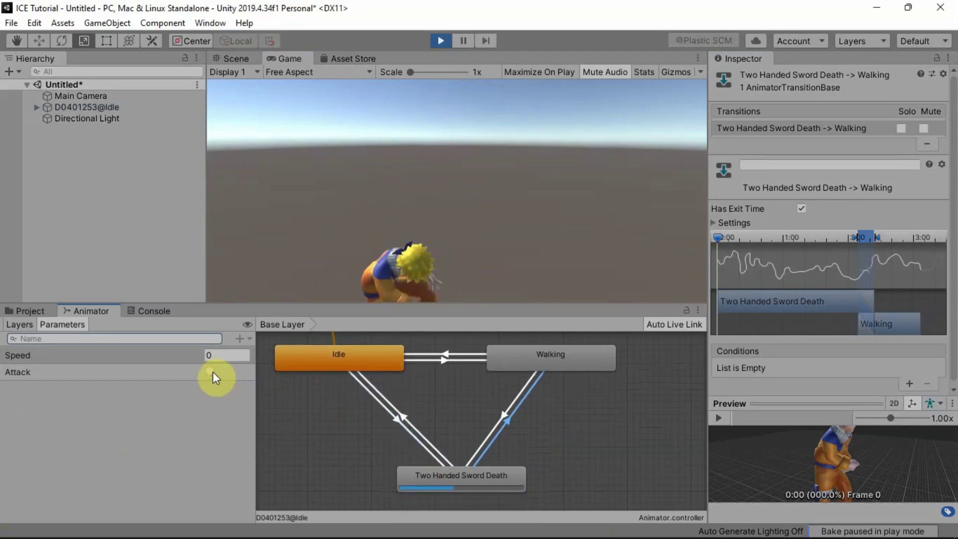
click(442, 40)
- Check the Two Handed Sword Death asset in the project and delete its state from the Animator graph
click(31, 311)
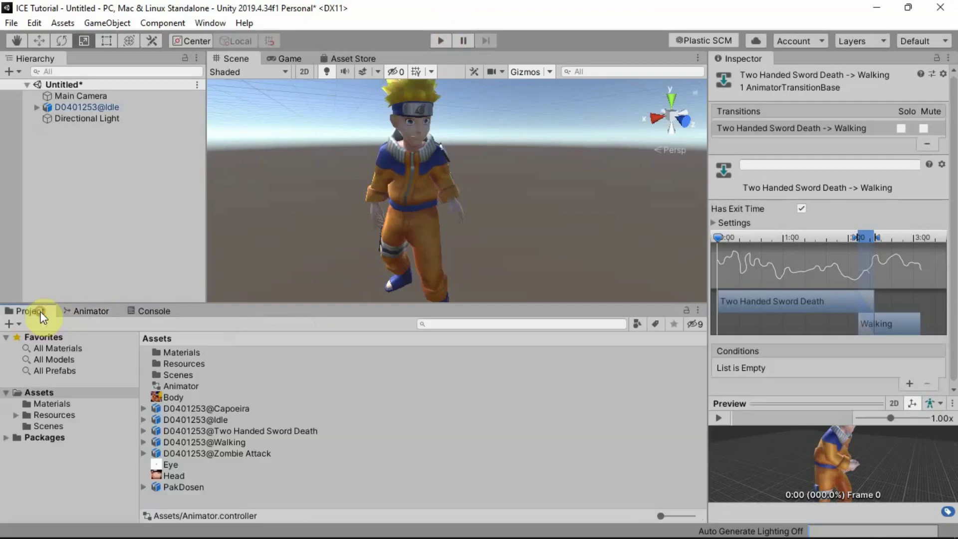
click(223, 431)
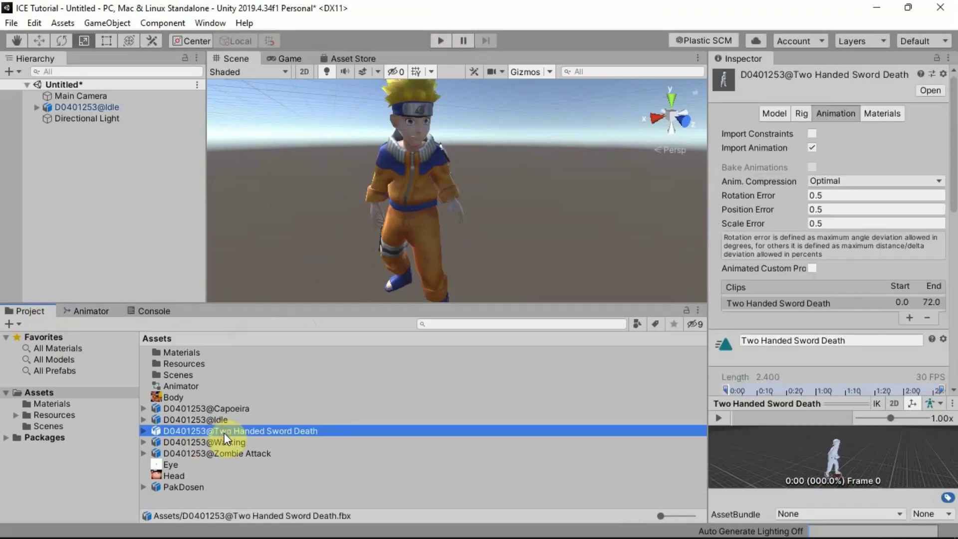
click(97, 311)
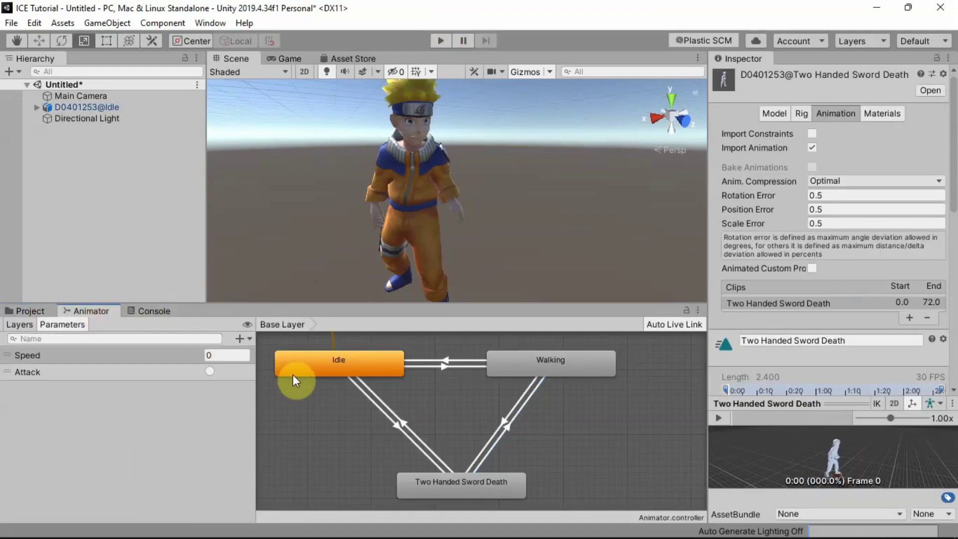
click(482, 490)
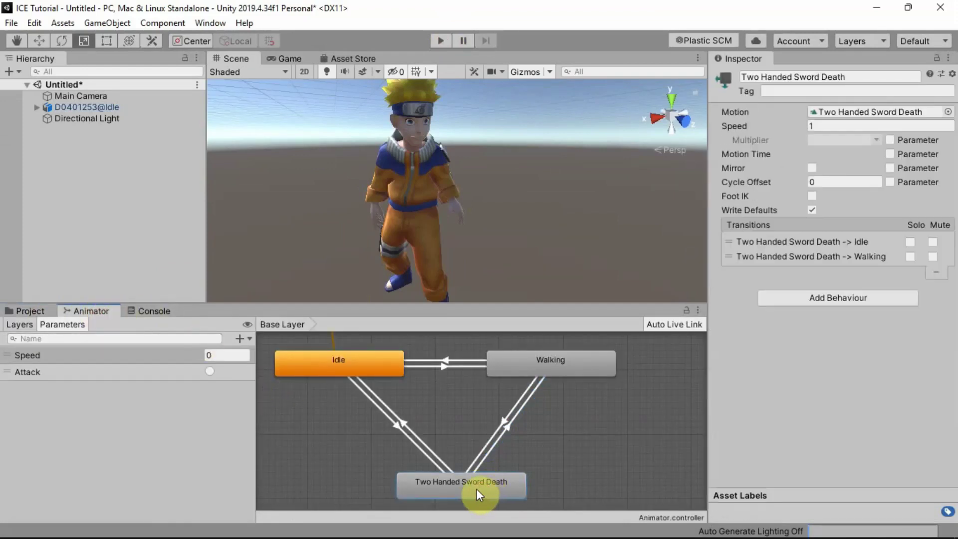
key(Delete)
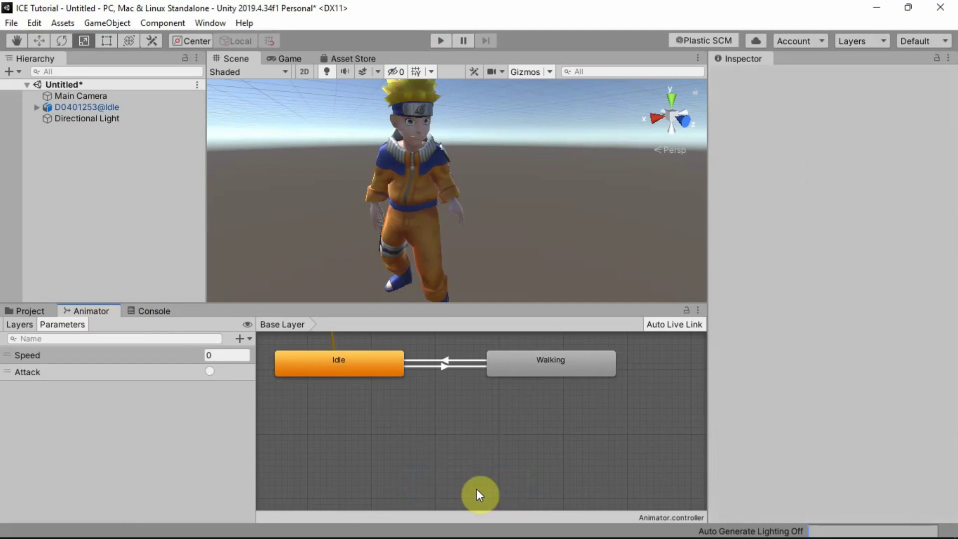
- Float the Animator above the project assets and add D0401253@Zombie Attack as a state below Idle and Walking
click(40, 310)
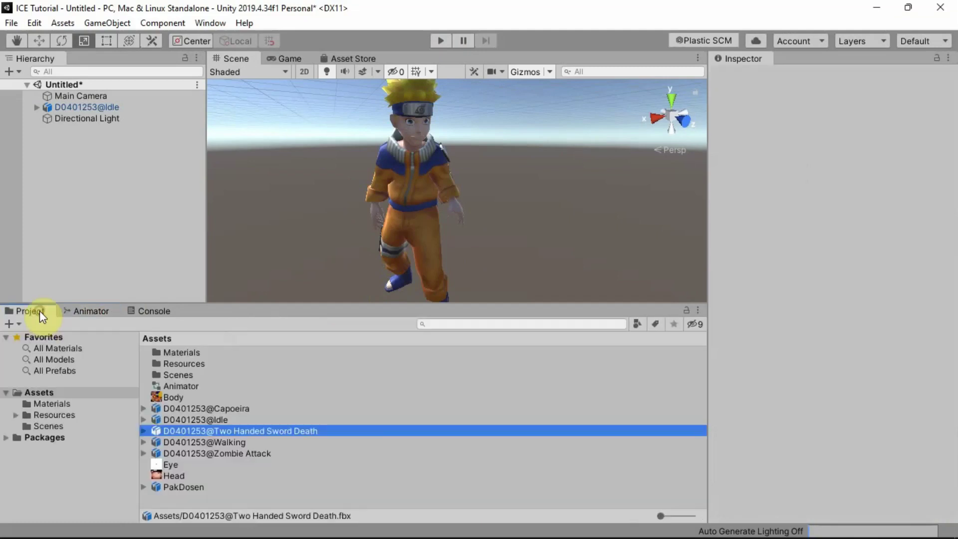
drag(88, 310, 429, 196)
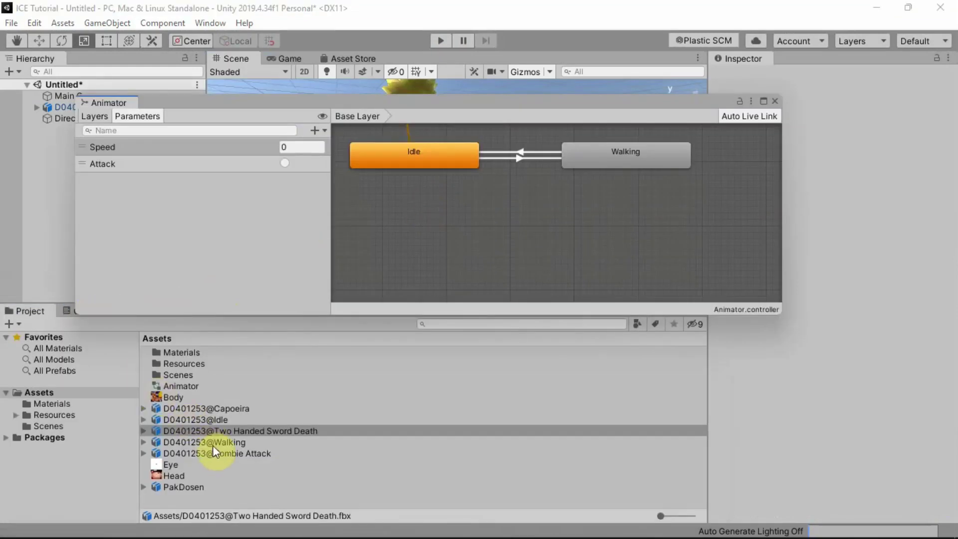
drag(216, 454, 472, 233)
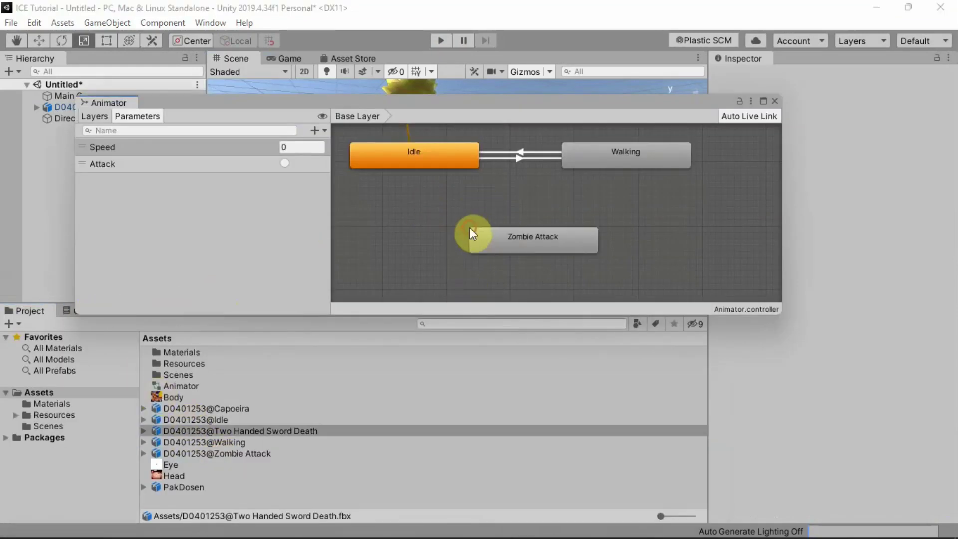
- Make transitions from Idle and from Walking to the Zombie Attack state
right_click(436, 162)
click(457, 168)
click(492, 232)
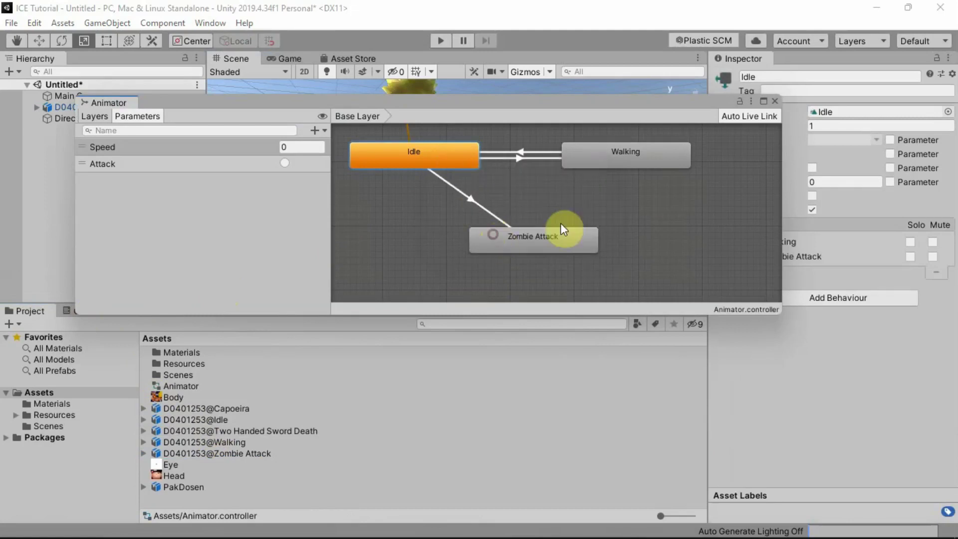
right_click(606, 151)
click(624, 161)
click(524, 231)
- Make return transitions from Zombie Attack to Idle and to Walking
right_click(501, 243)
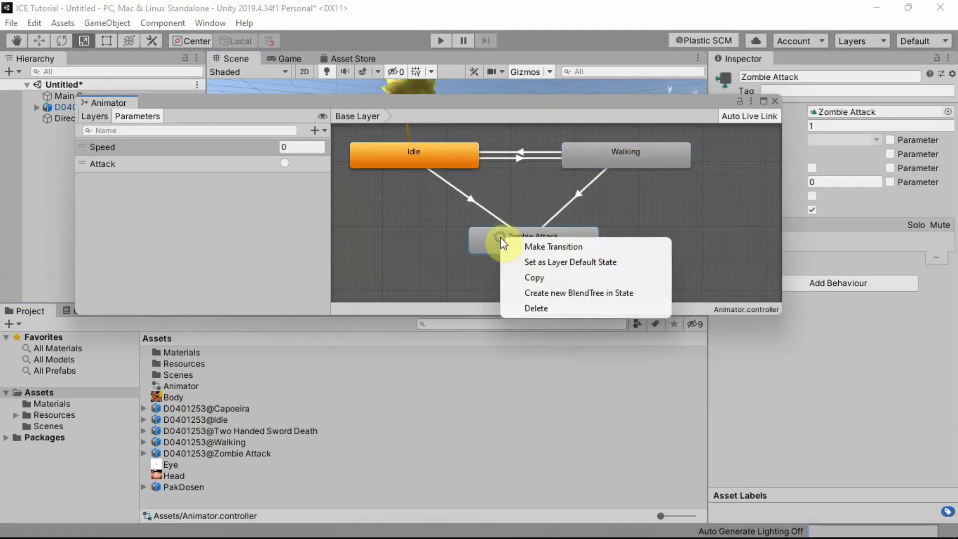
click(549, 247)
click(444, 160)
right_click(528, 234)
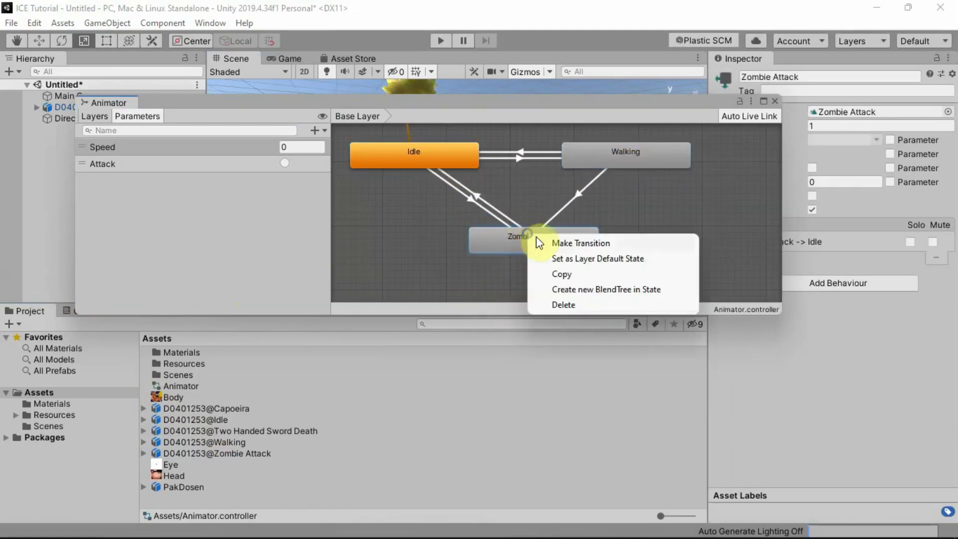
click(551, 246)
click(630, 163)
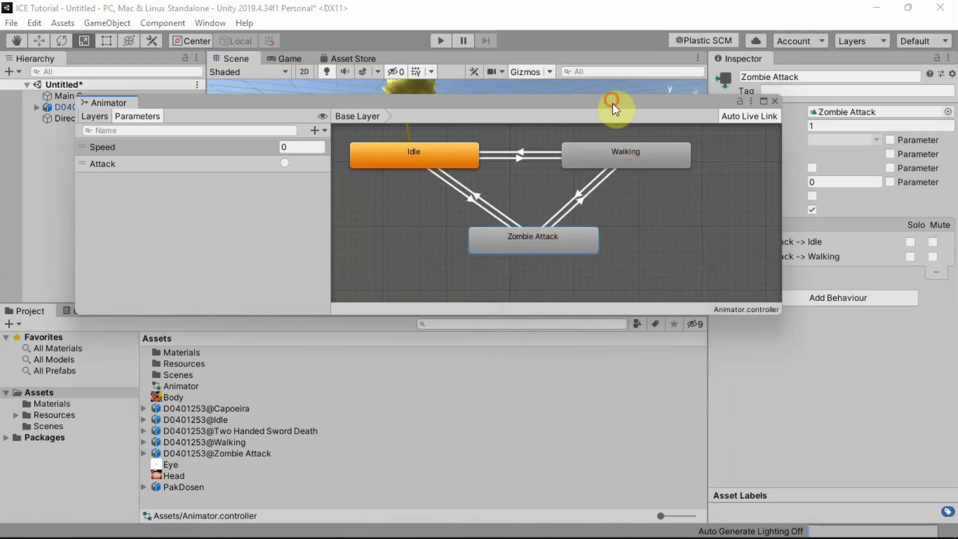
- Turn off Has Exit Time on the Idle to Zombie Attack transition and add an Attack condition
drag(613, 103, 581, 232)
click(442, 329)
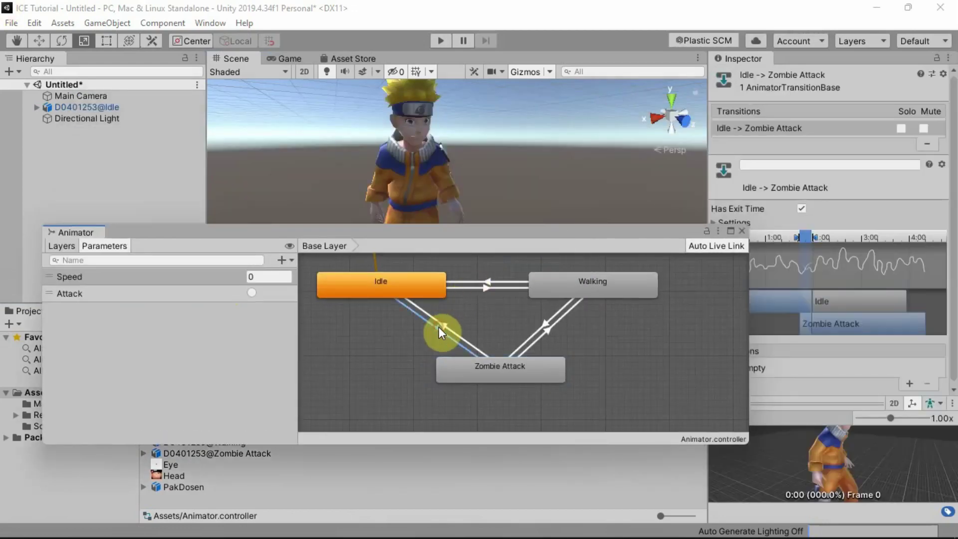
drag(579, 242, 522, 214)
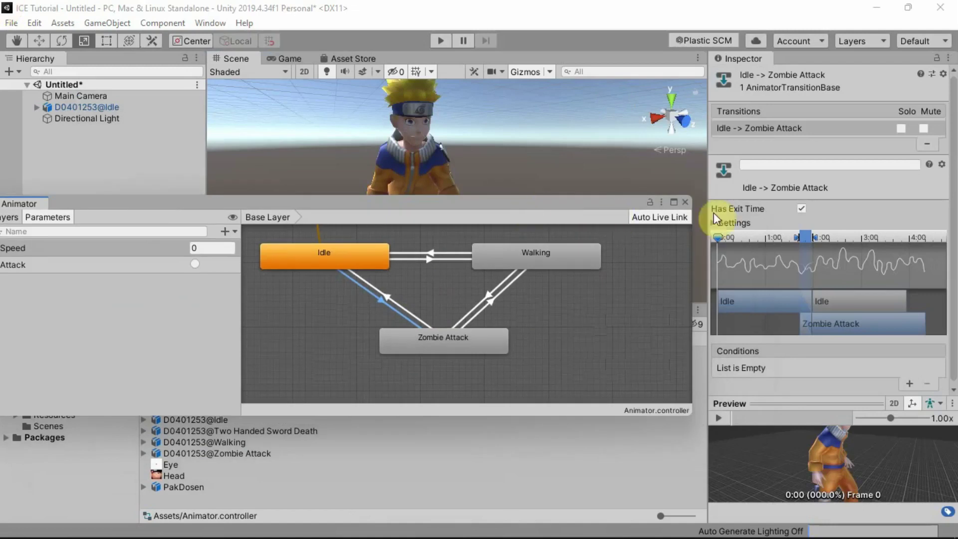
click(801, 208)
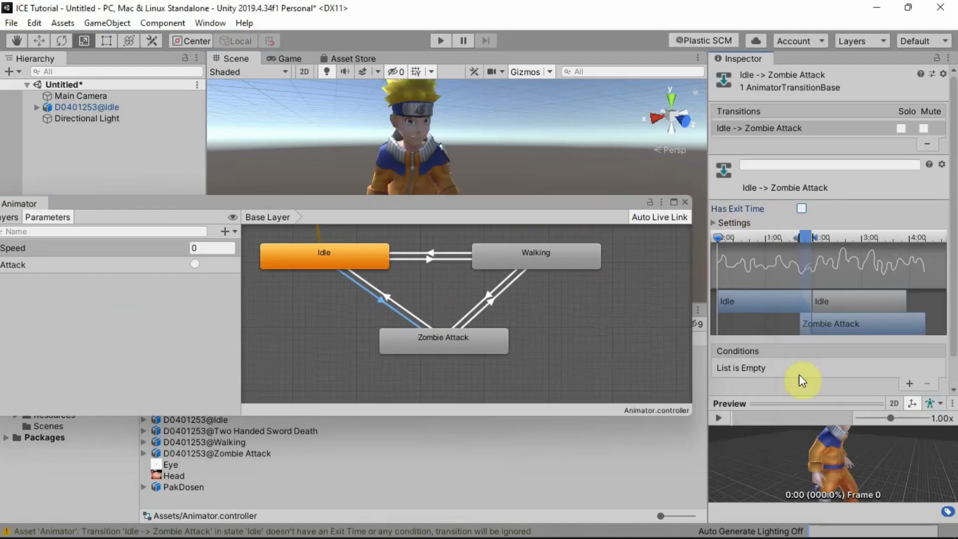
click(909, 383)
click(825, 363)
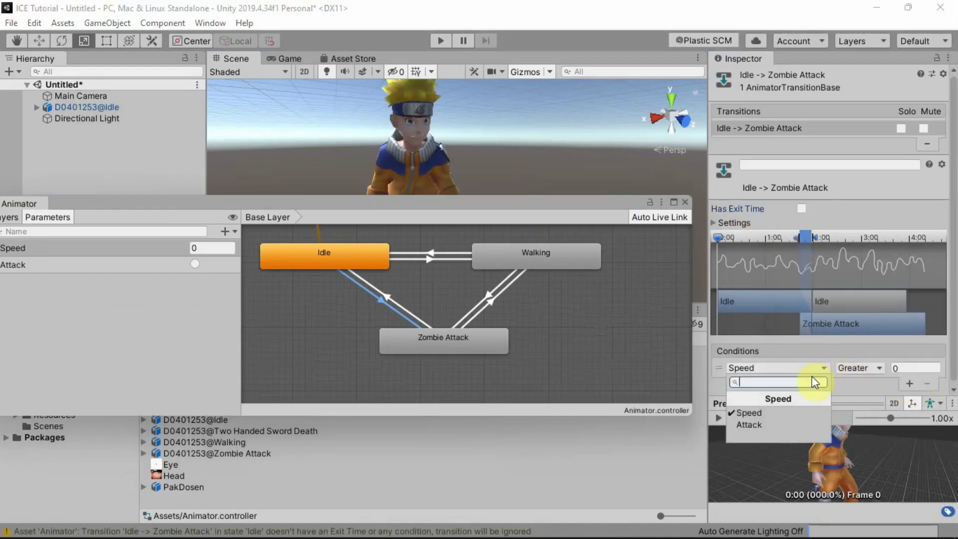
click(764, 425)
- Turn off Has Exit Time on the Walking to Zombie Attack transition and give it an Attack condition
click(485, 292)
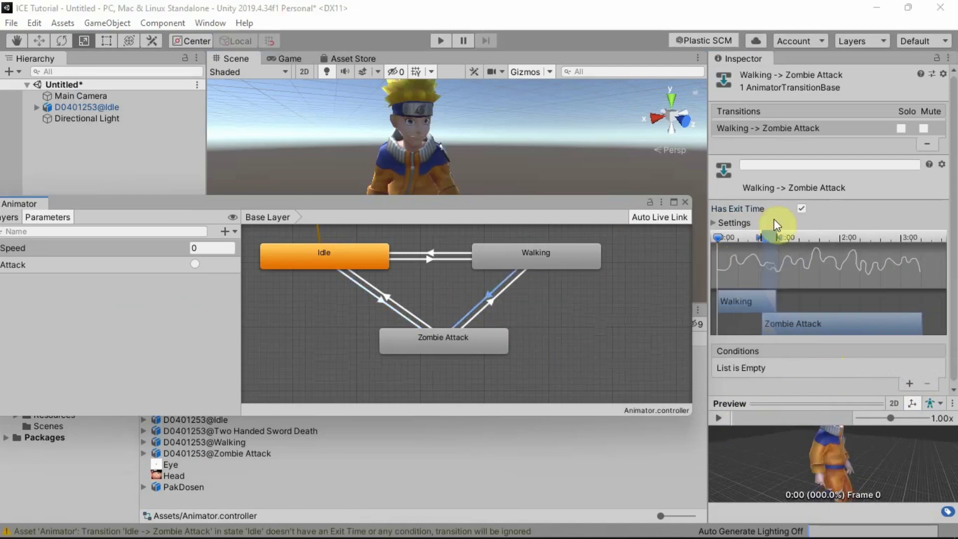
click(906, 384)
click(809, 367)
click(775, 415)
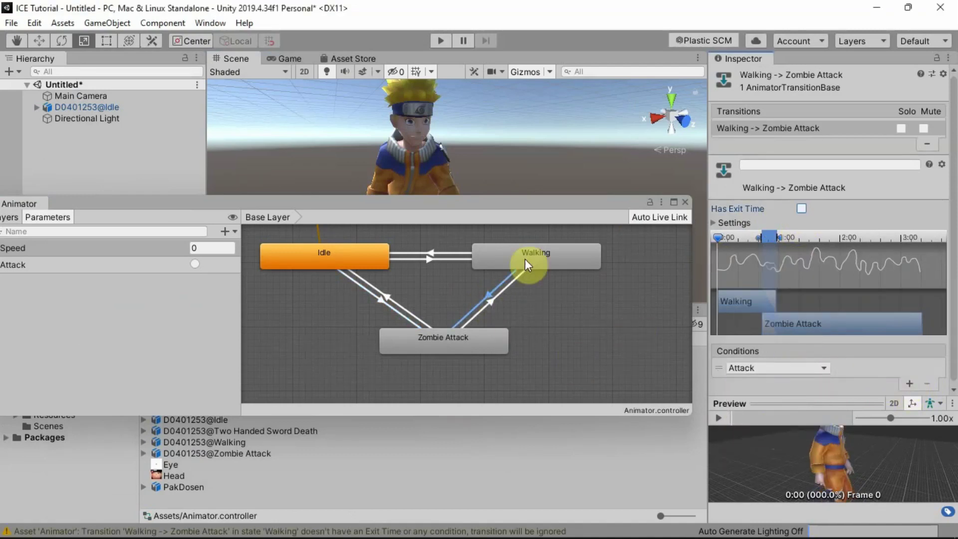
- Run the scene with the Animator moved clear of the character and fire the Attack trigger from Idle
click(440, 40)
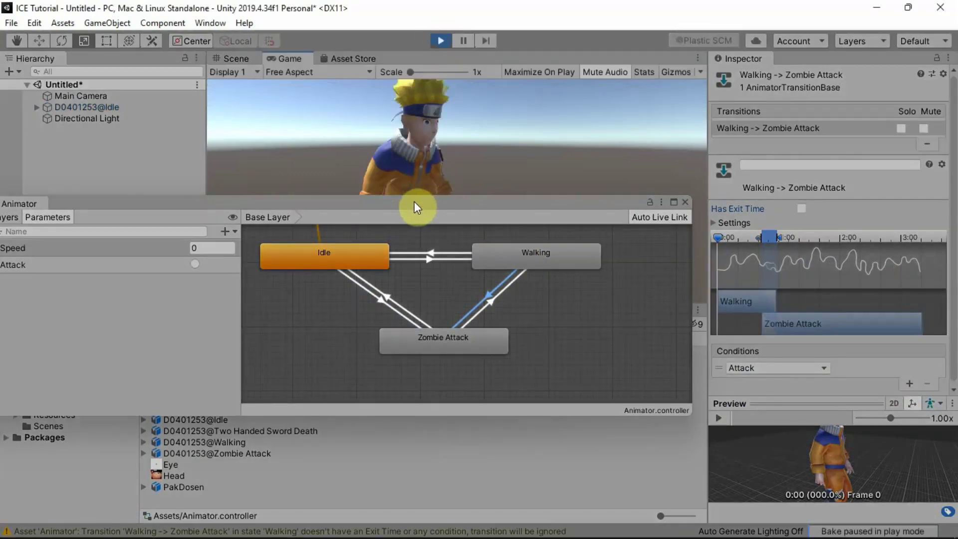
drag(414, 202, 411, 302)
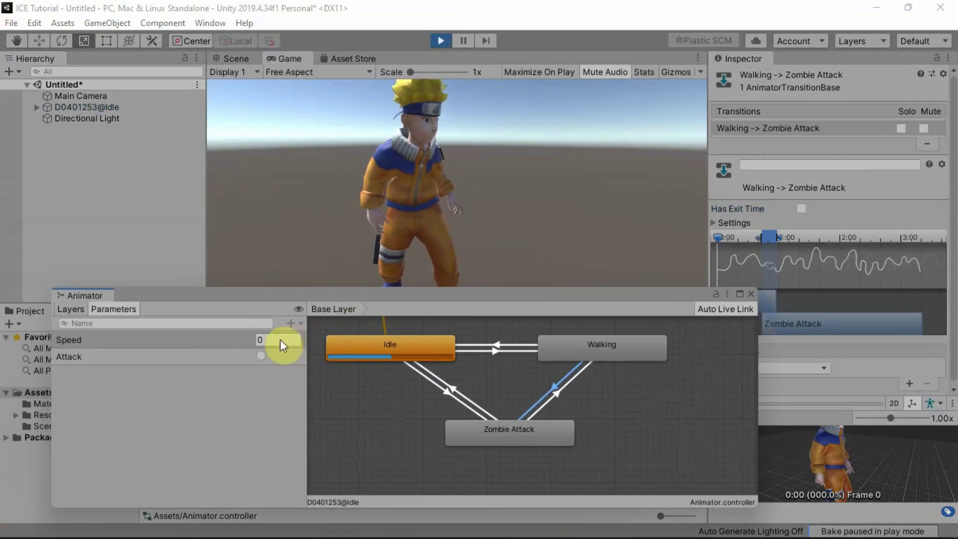
click(266, 355)
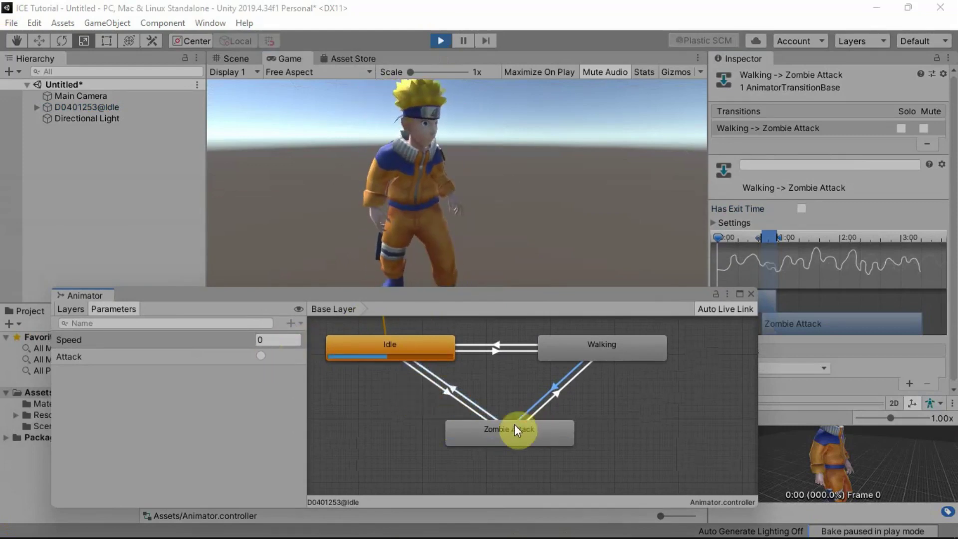
click(261, 355)
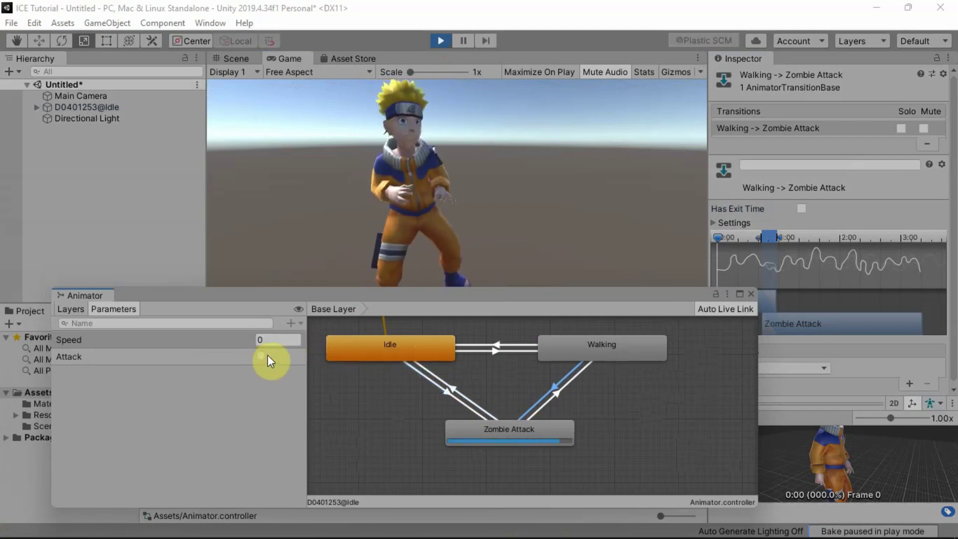
- Set Speed to 1, fire the Attack trigger while the character is walking, and stop play mode
click(280, 344)
text(1)
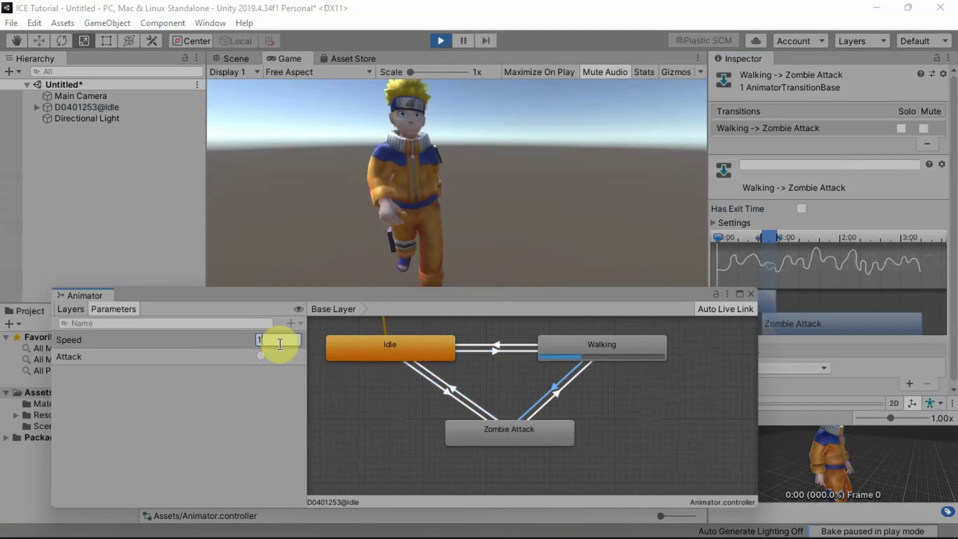
click(260, 355)
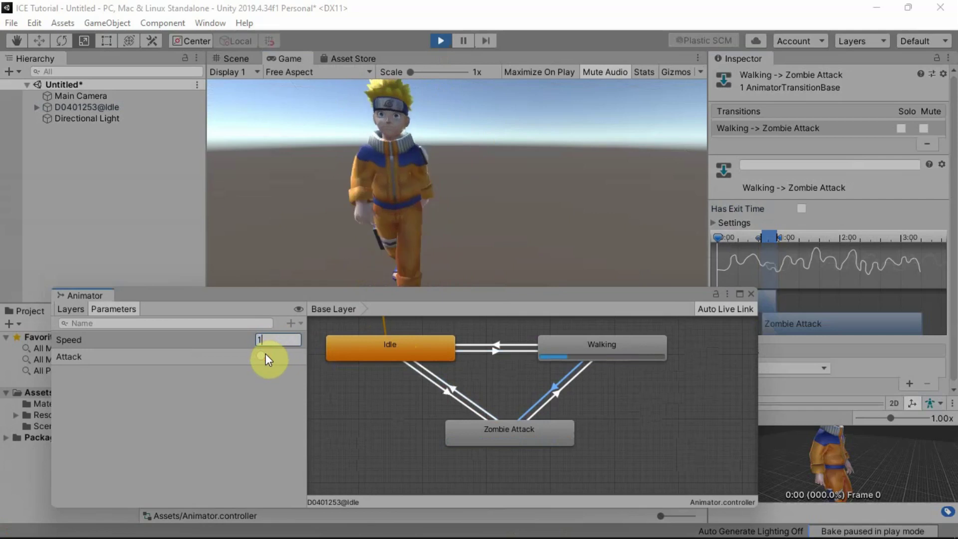
click(441, 40)
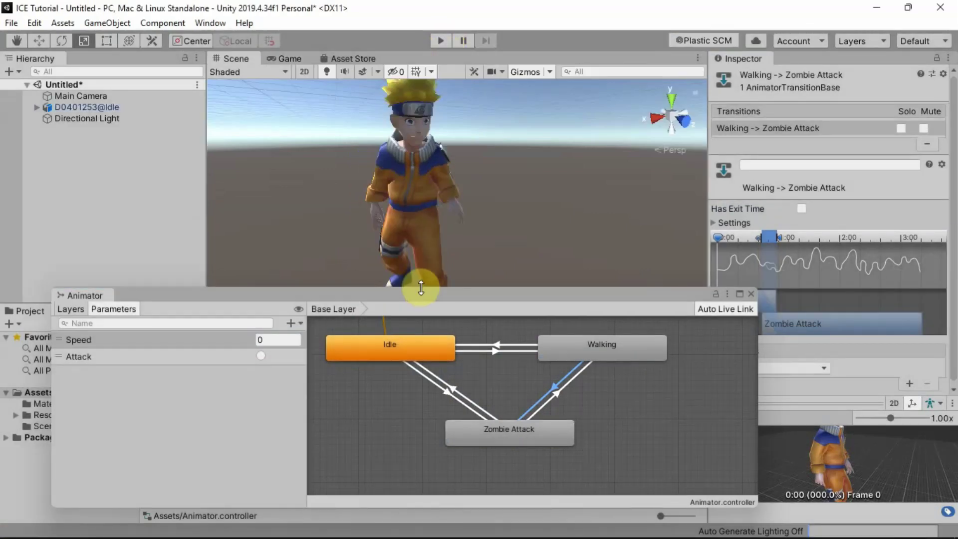
- Add D0401253@Two Handed Sword Death from the project assets as a state in the Animator graph, below Idle
drag(427, 294, 498, 169)
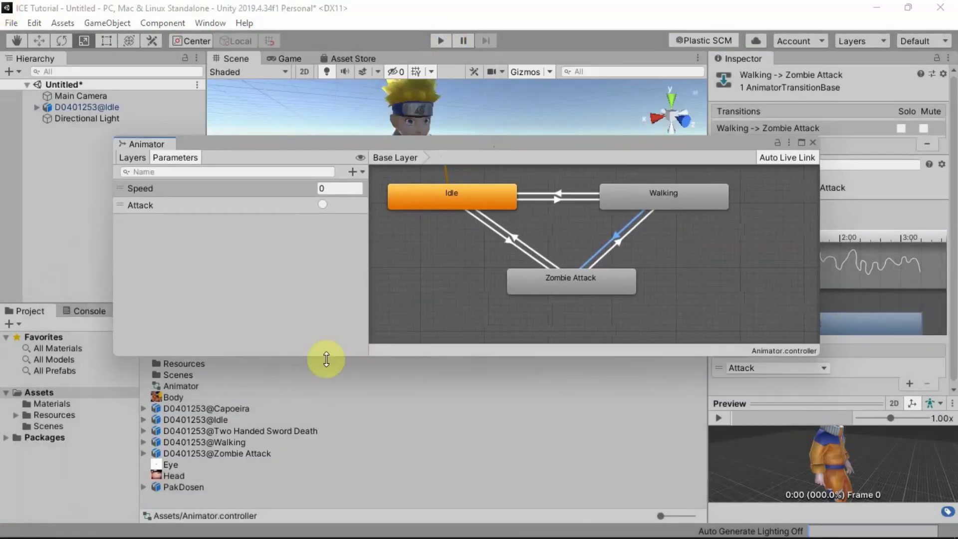
drag(280, 431, 407, 305)
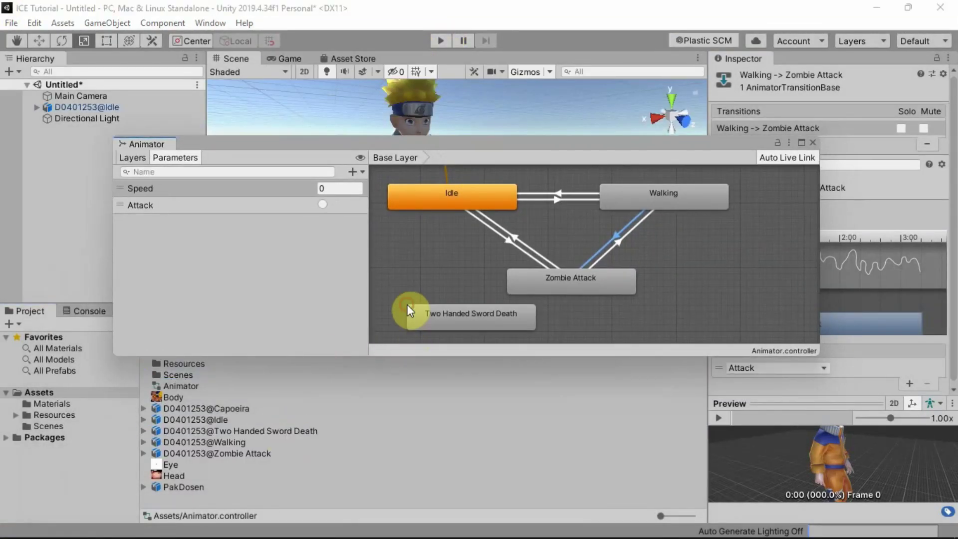
click(445, 313)
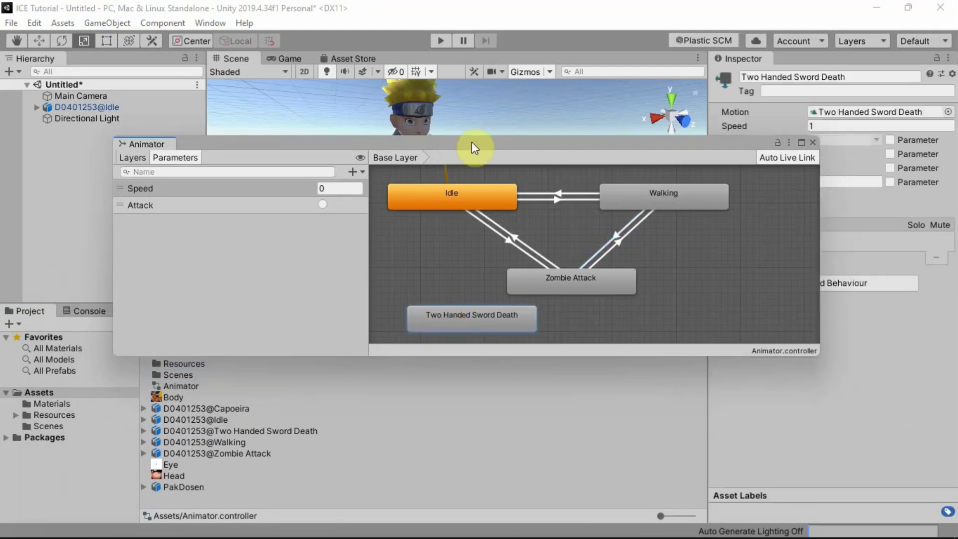
drag(472, 142, 408, 210)
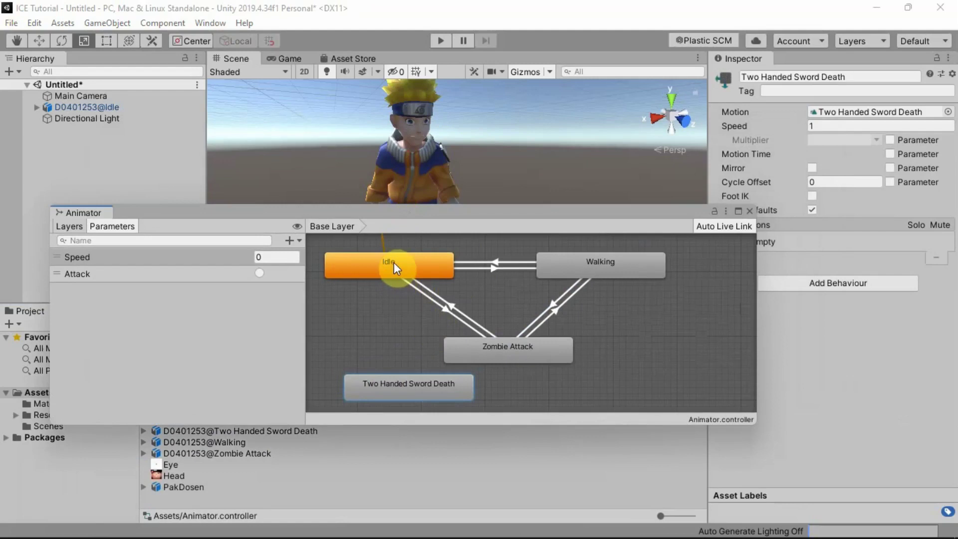
- Make a transition from Idle to Two Handed Sword Death and align the death state directly beneath Idle
click(342, 271)
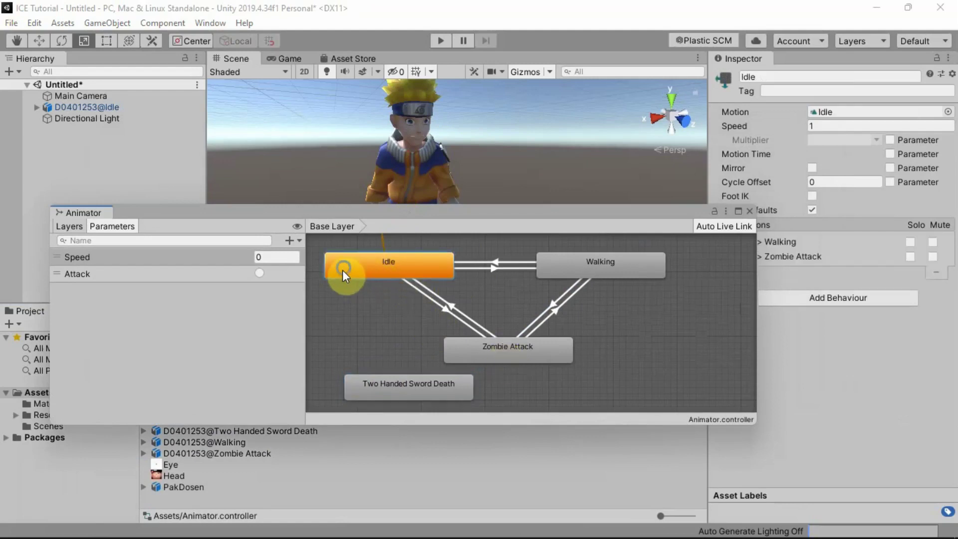
right_click(342, 270)
click(361, 276)
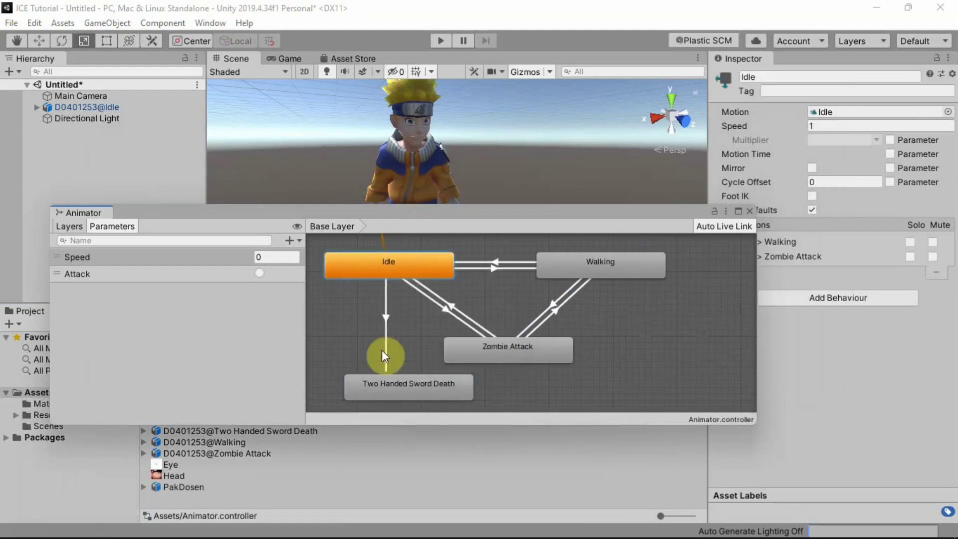
click(385, 381)
click(388, 382)
drag(388, 383, 372, 384)
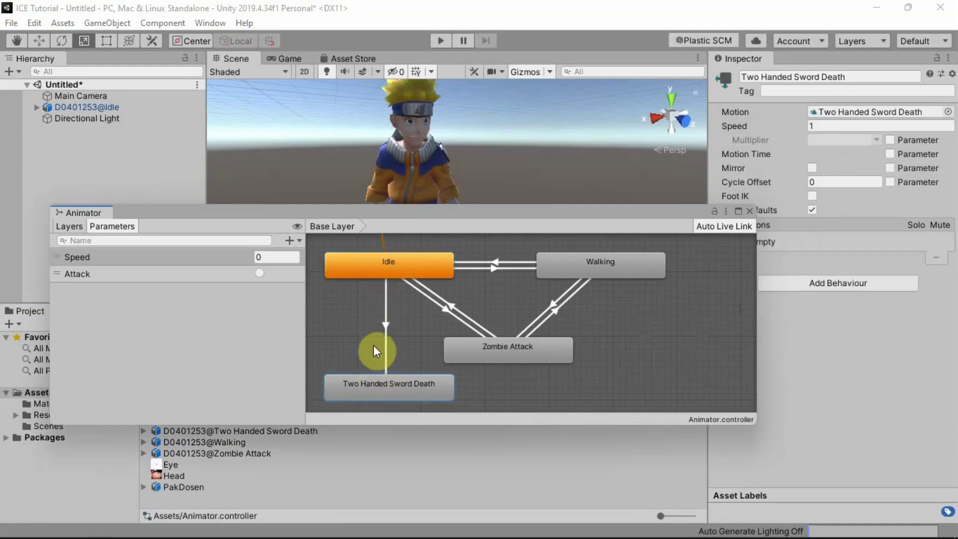
- Add a Trigger parameter named Death to the Animator controller
click(290, 240)
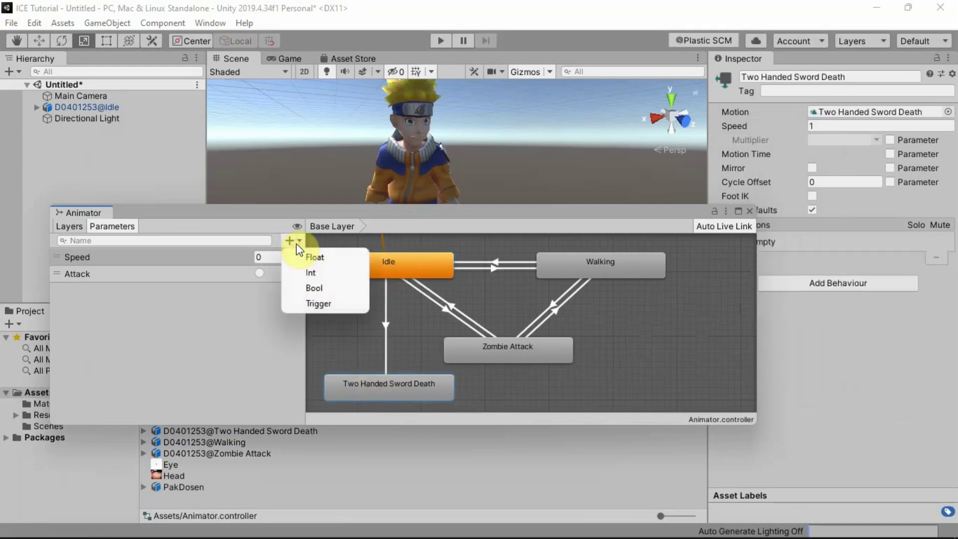
click(318, 302)
text(D)
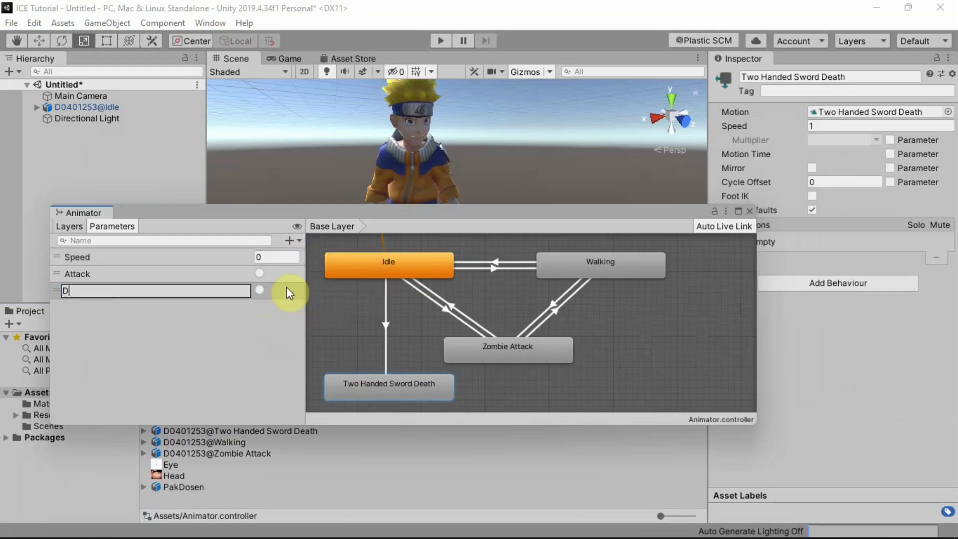
text(eath)
key(Return)
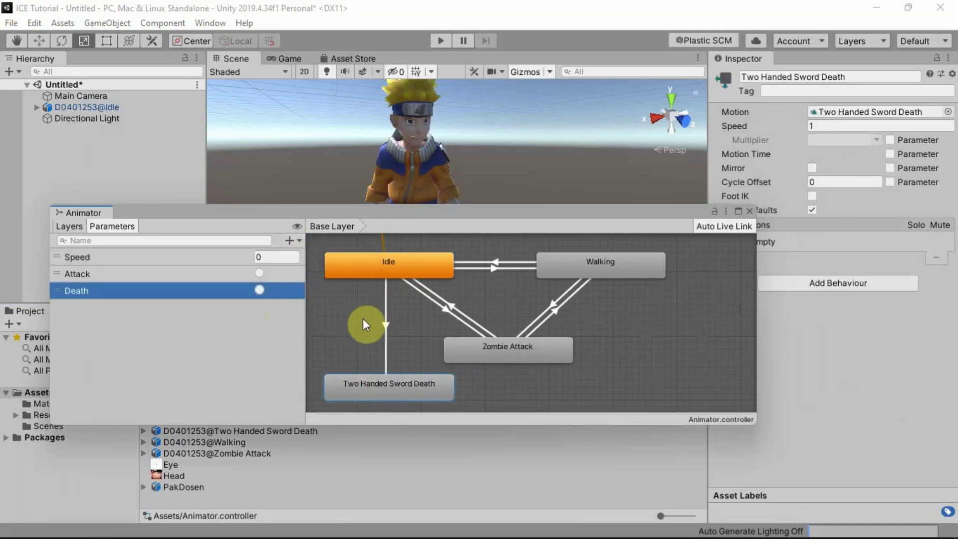
- Turn off Has Exit Time on the Idle to Two Handed Sword Death transition and add a Death condition
click(384, 323)
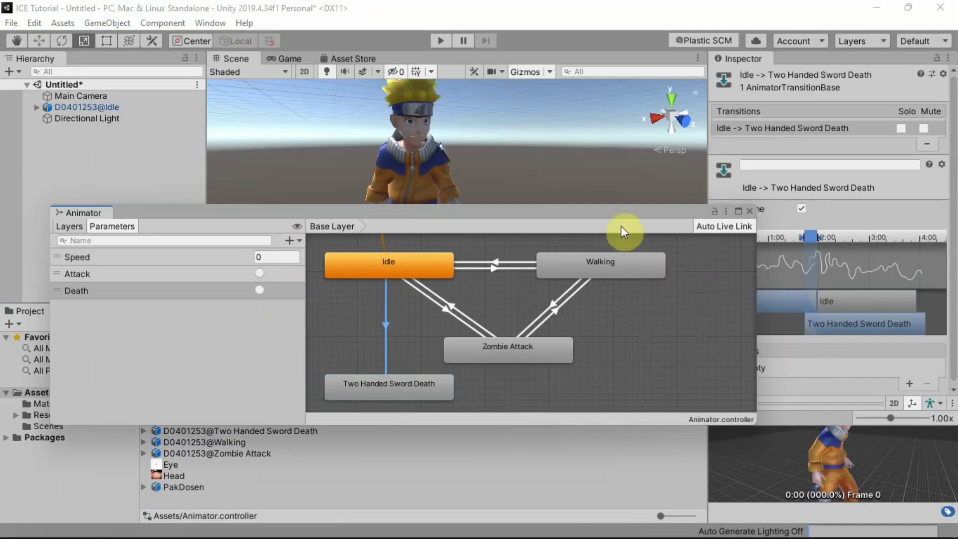
drag(627, 214, 592, 210)
click(802, 208)
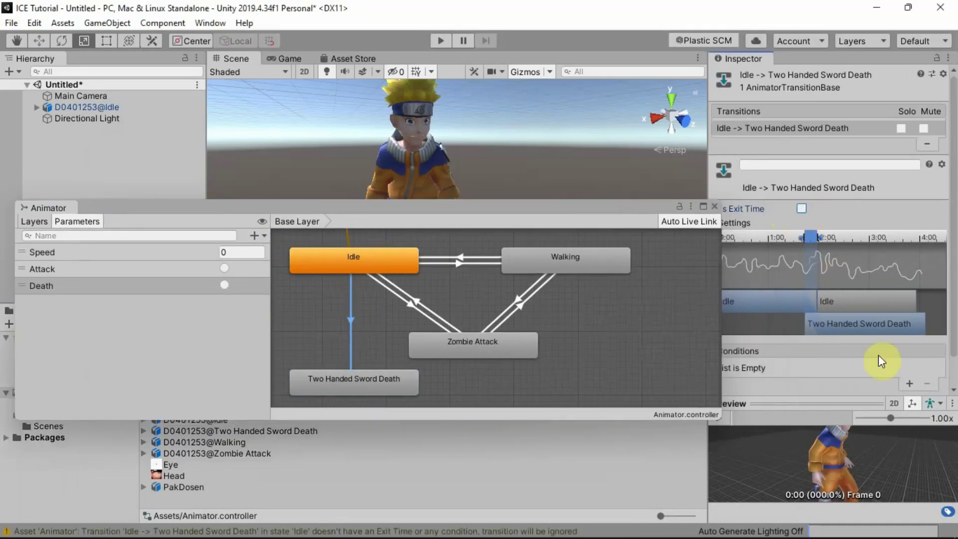
click(912, 383)
click(822, 368)
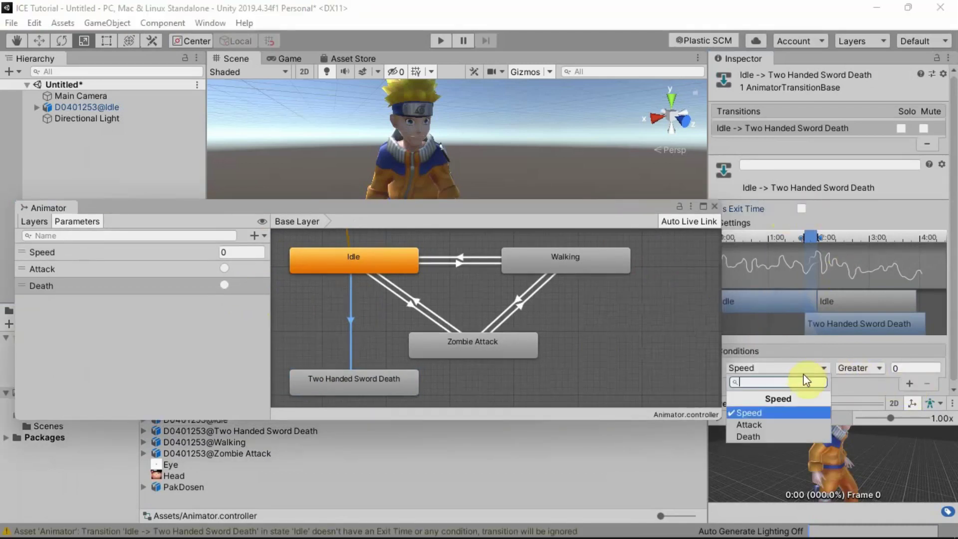
click(784, 436)
- Run the scene, fire the Attack trigger and the Death trigger from Idle, and stop play mode
drag(505, 217, 541, 254)
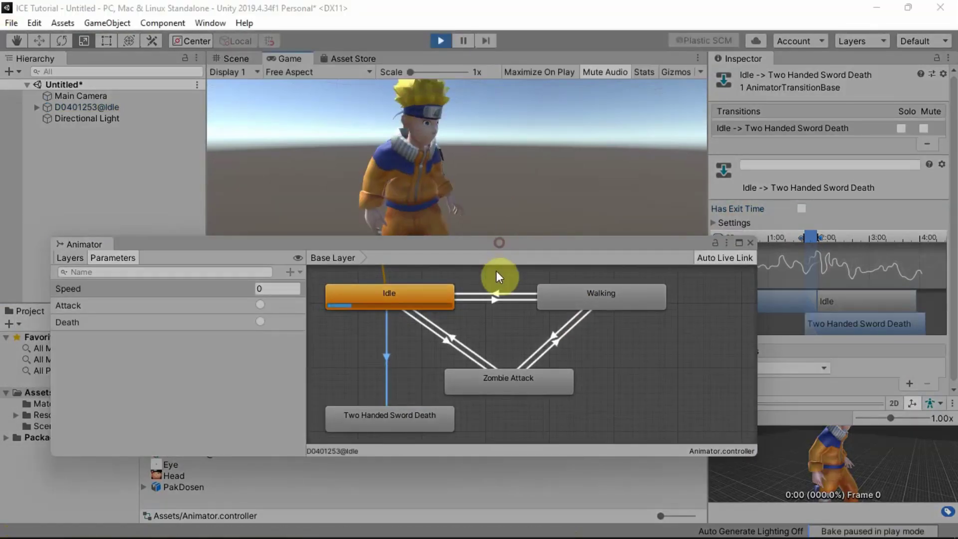
click(499, 244)
drag(499, 244, 487, 300)
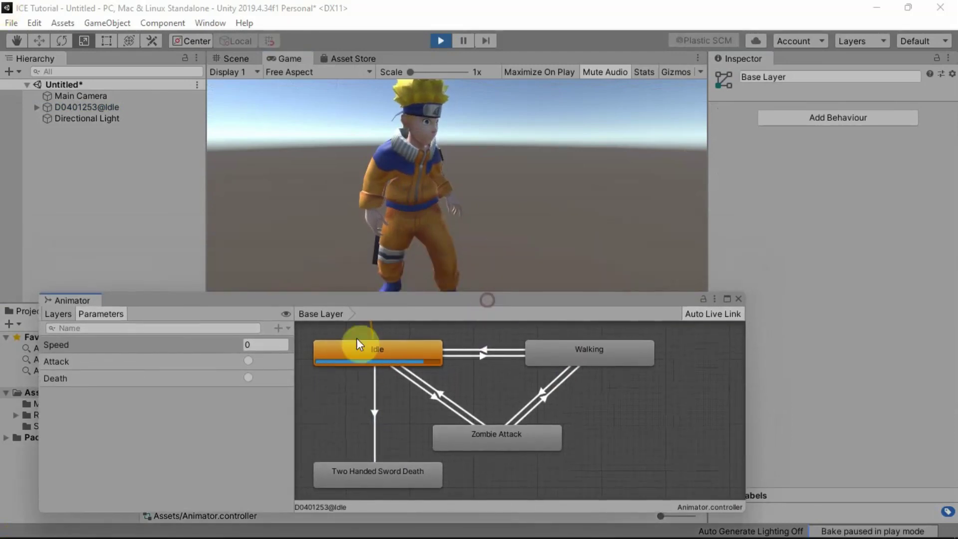
click(248, 361)
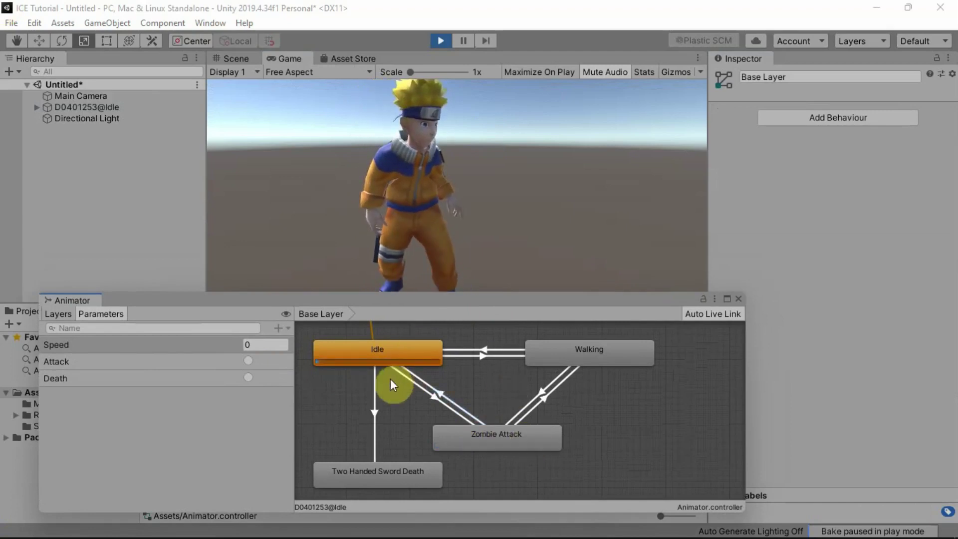
click(248, 377)
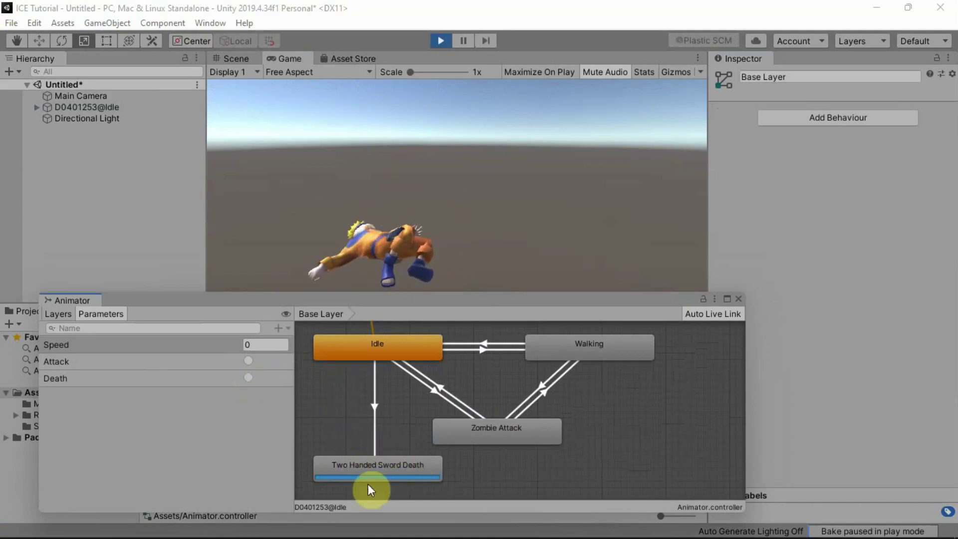
click(441, 40)
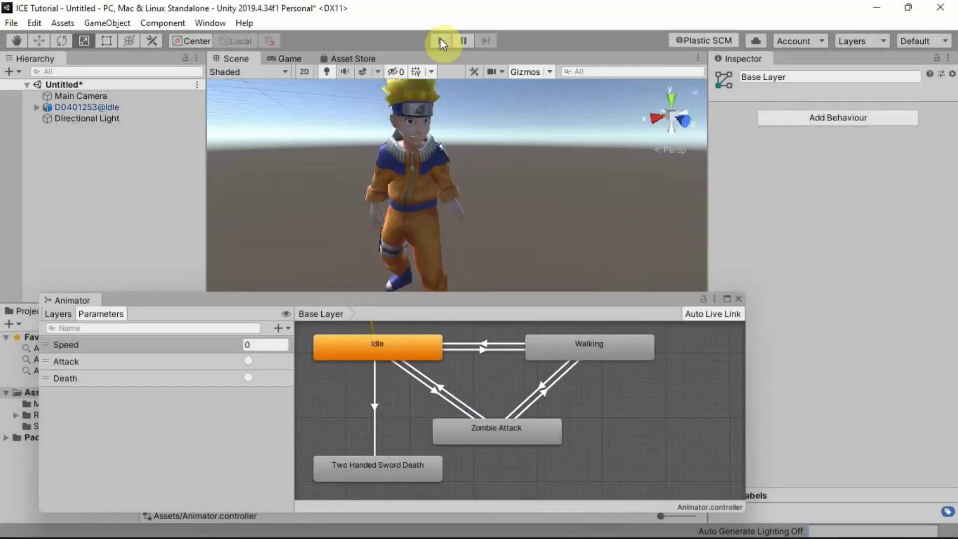